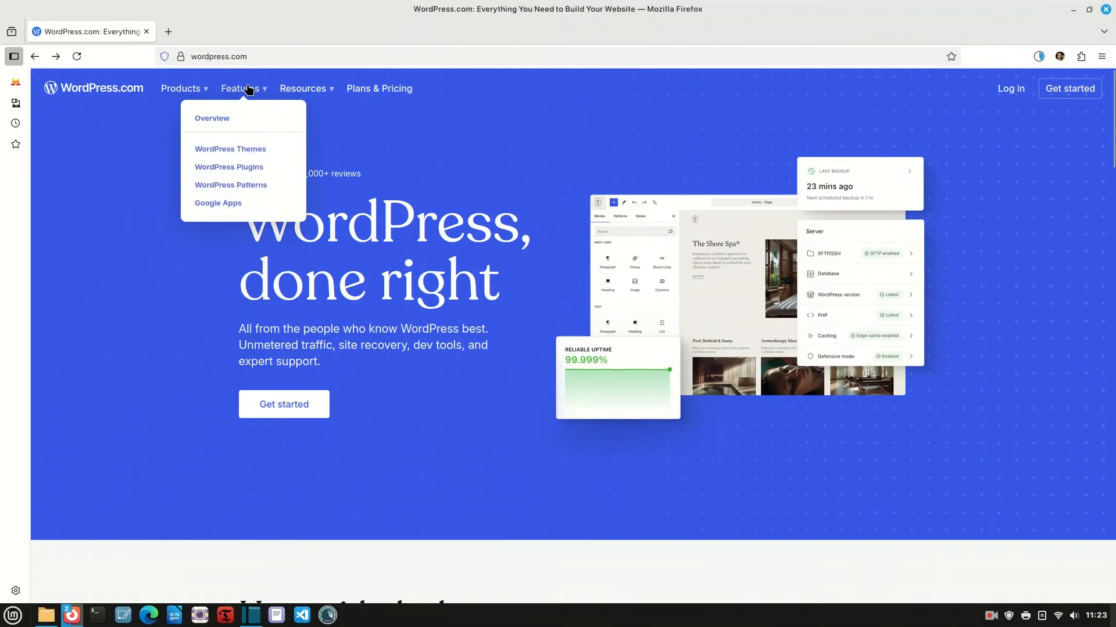
Look over the WordPress.com homepage and open the WordPress VIP demo page
{"action": "mouse_move", "coordinate": [308, 91]}
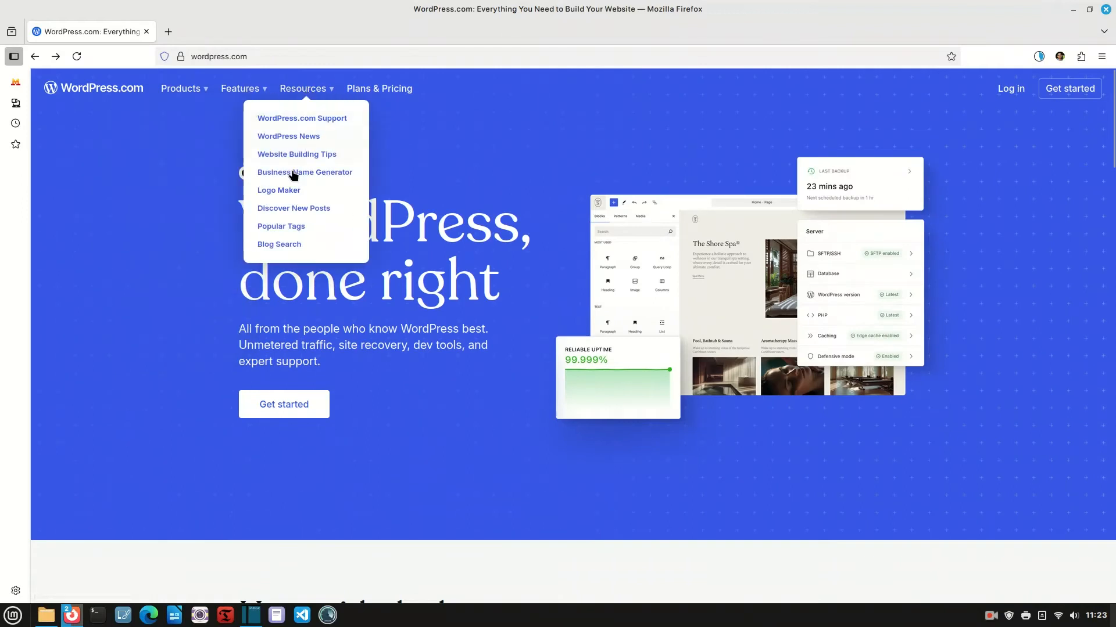
{"action": "scroll", "coordinate": [308, 316], "scroll_direction": "down", "scroll_amount": 15}
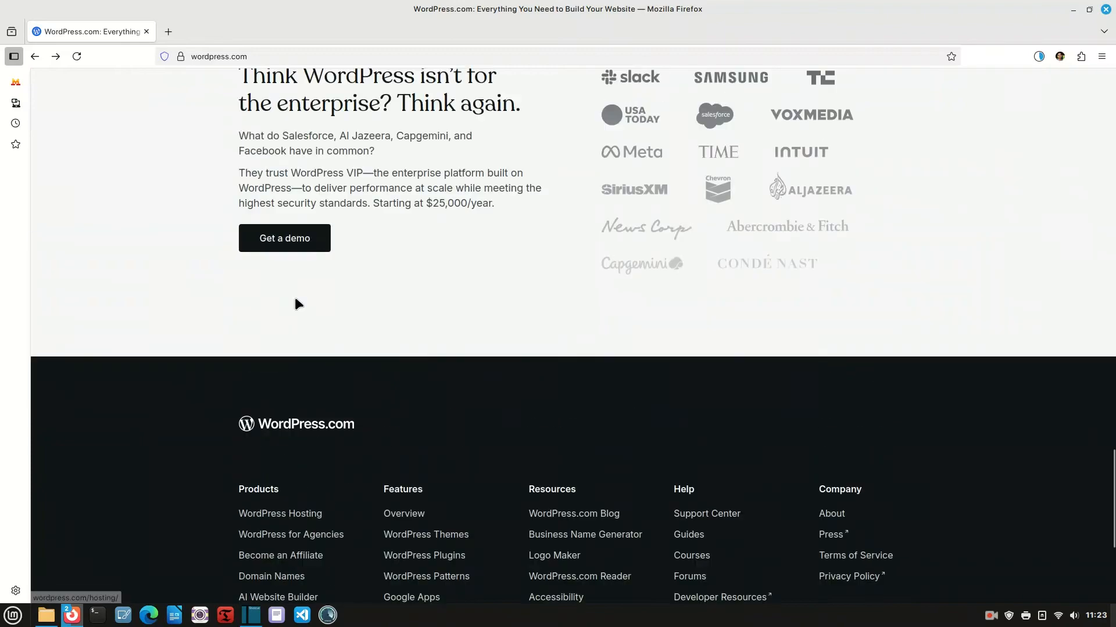
{"action": "scroll", "coordinate": [295, 298], "scroll_direction": "up", "scroll_amount": 1}
{"action": "left_click", "coordinate": [286, 279]}
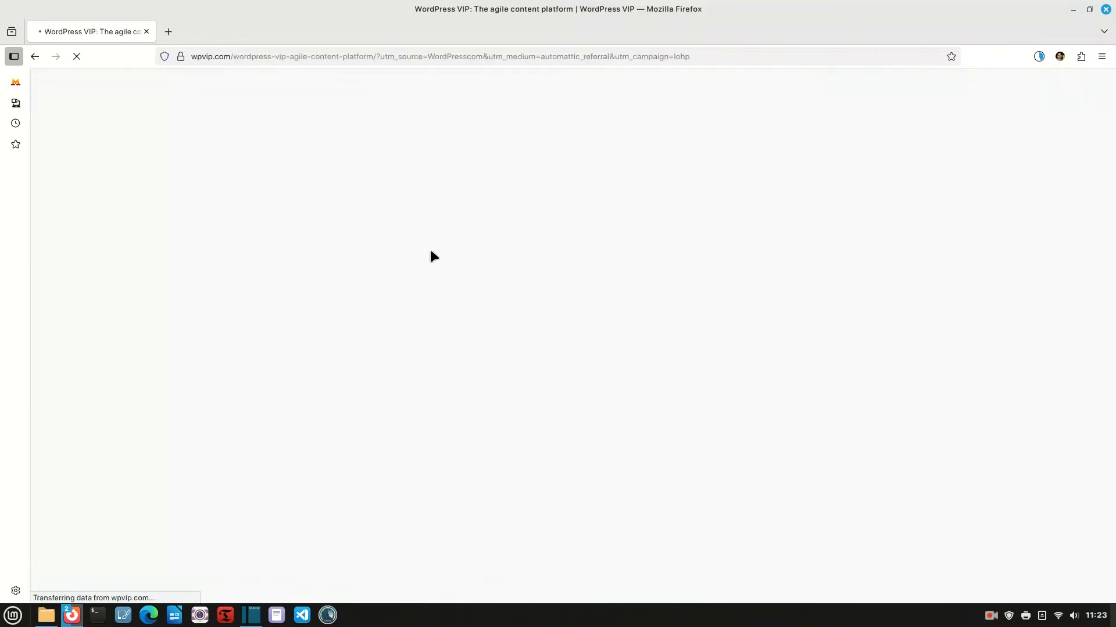
Review the WordPress VIP page's case studies, demo request forms and product offerings
{"action": "scroll", "coordinate": [522, 256], "scroll_direction": "down", "scroll_amount": 4}
{"action": "scroll", "coordinate": [522, 253], "scroll_direction": "down", "scroll_amount": 20}
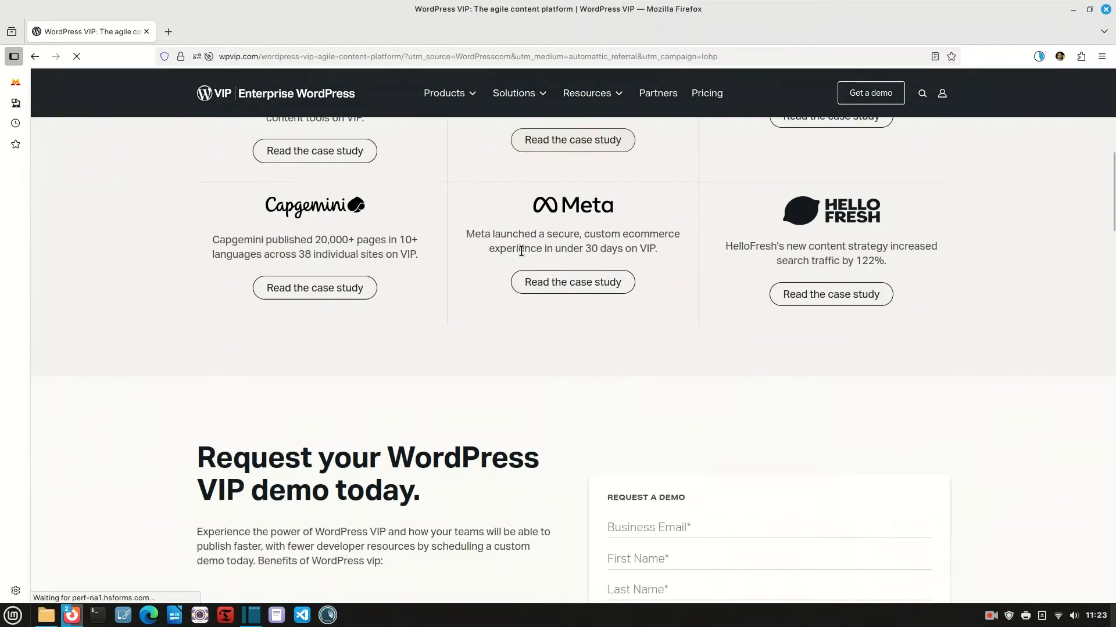
{"action": "scroll", "coordinate": [520, 256], "scroll_direction": "down", "scroll_amount": 15}
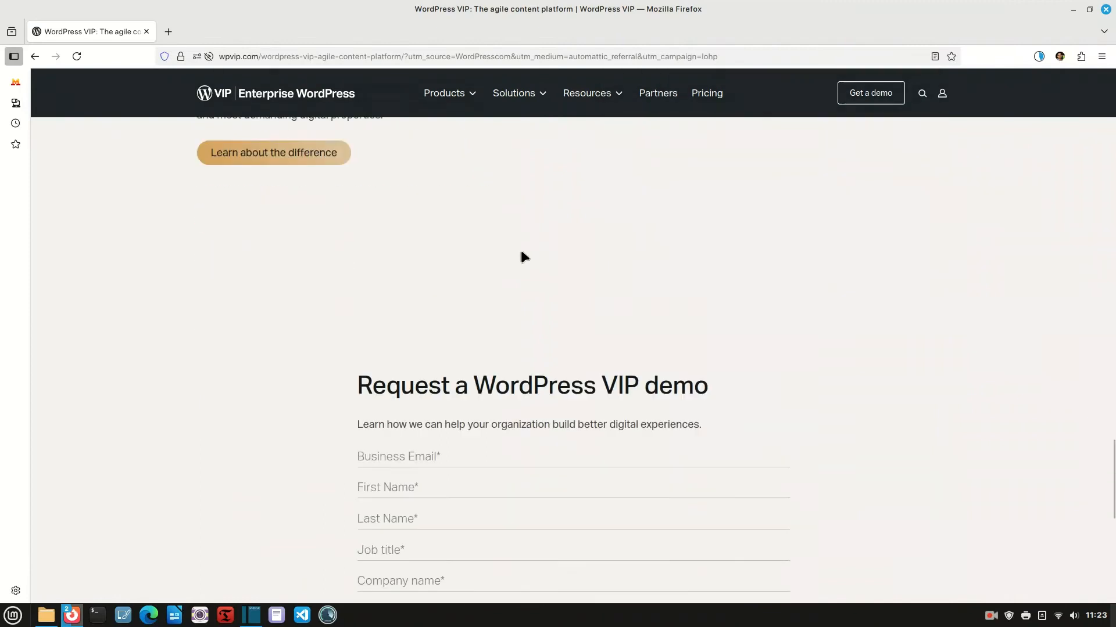
{"action": "scroll", "coordinate": [521, 257], "scroll_direction": "up", "scroll_amount": 20}
{"action": "scroll", "coordinate": [520, 257], "scroll_direction": "up", "scroll_amount": 20}
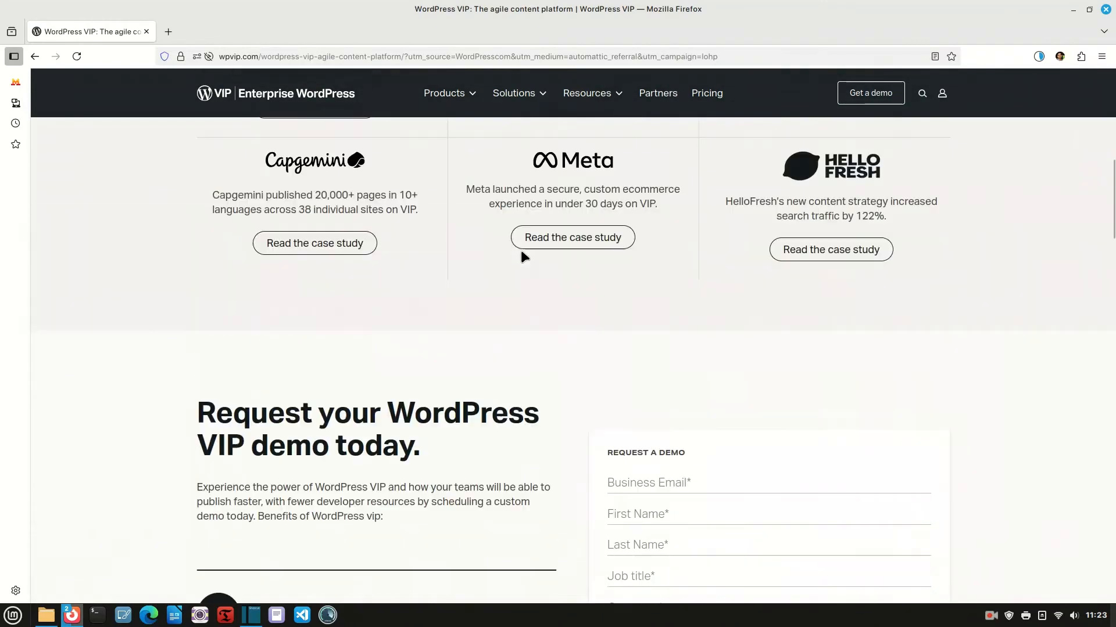
{"action": "left_click", "coordinate": [442, 94]}
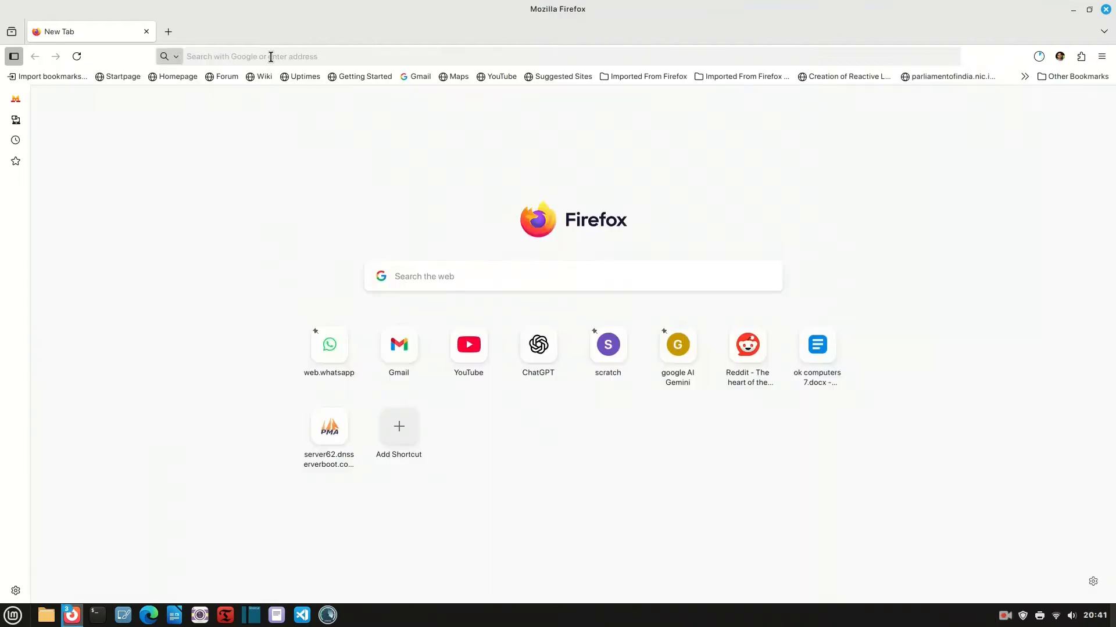
Open the Red Server Host website at redserverhost.com
{"action": "left_click", "coordinate": [272, 56]}
{"action": "type", "text": "redserverhost.com/"}
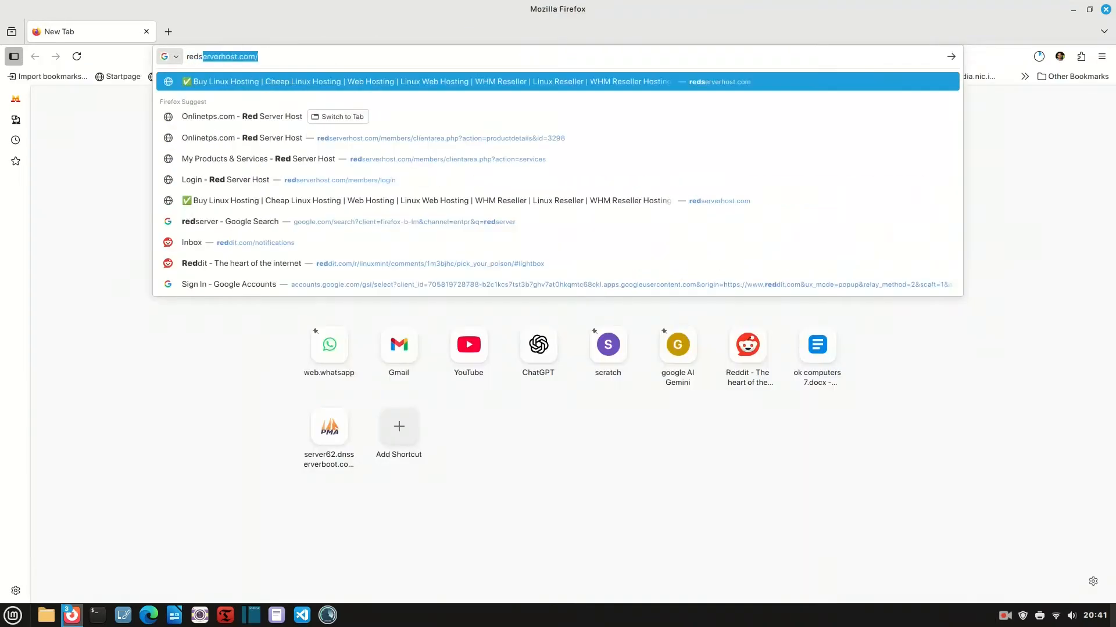
{"action": "left_click", "coordinate": [289, 86]}
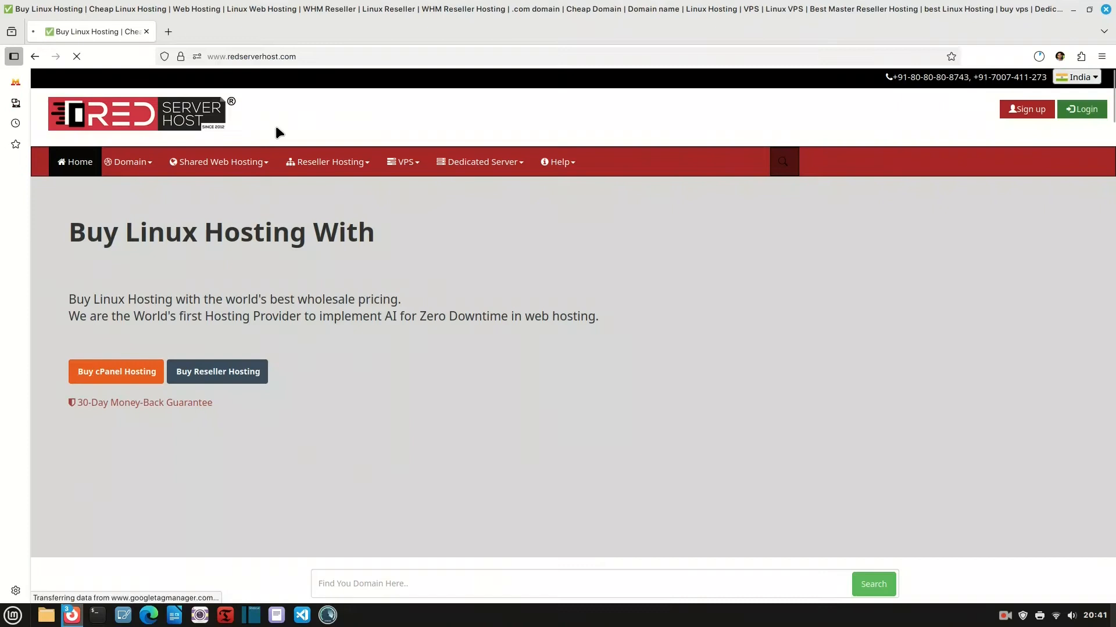
Log in to the Red Server Host client area with the saved e-mail address and password
{"action": "left_click", "coordinate": [1079, 113]}
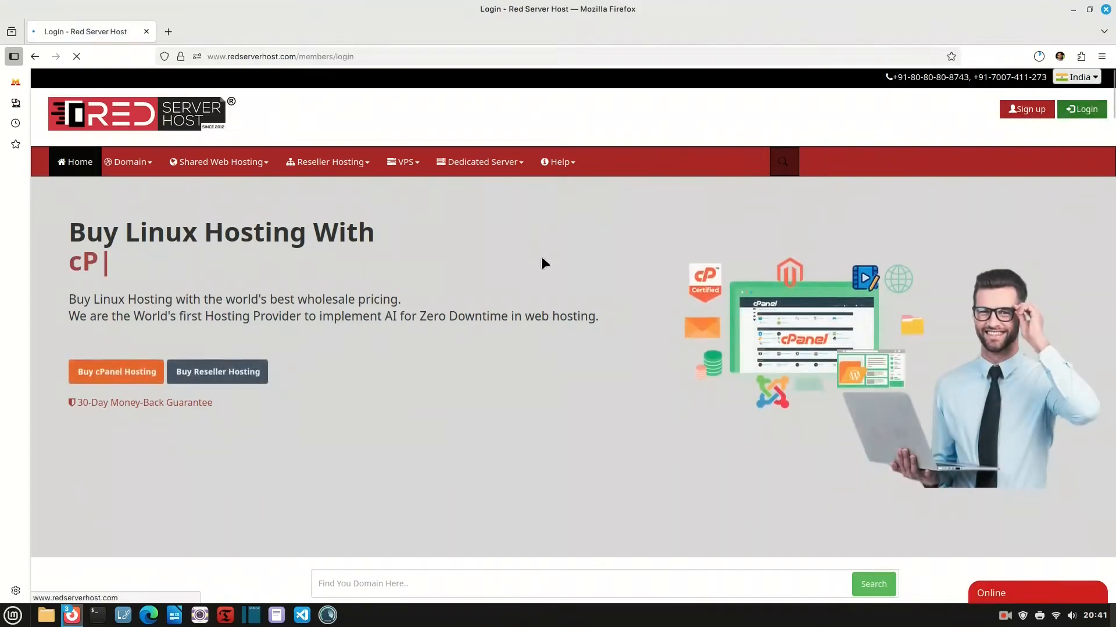
{"action": "left_click", "coordinate": [532, 318]}
{"action": "left_click", "coordinate": [532, 378]}
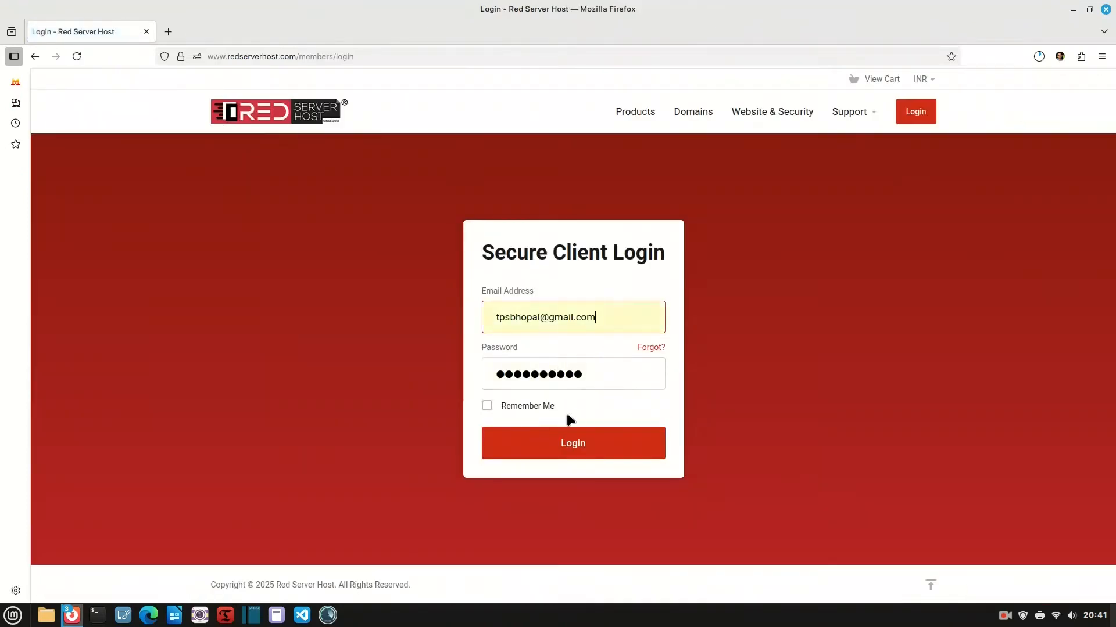
{"action": "left_click", "coordinate": [570, 443]}
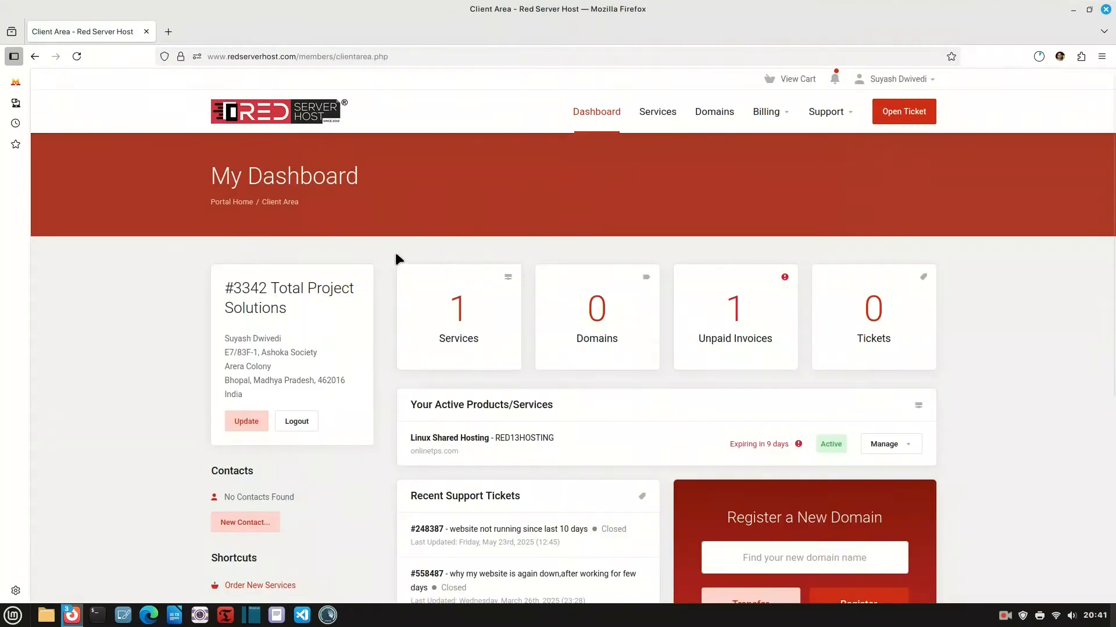
Open the details of the Linux Shared Hosting service for onlinetps.com from the client dashboard
{"action": "scroll", "coordinate": [561, 314], "scroll_direction": "down", "scroll_amount": 3}
{"action": "scroll", "coordinate": [413, 322], "scroll_direction": "up", "scroll_amount": 3}
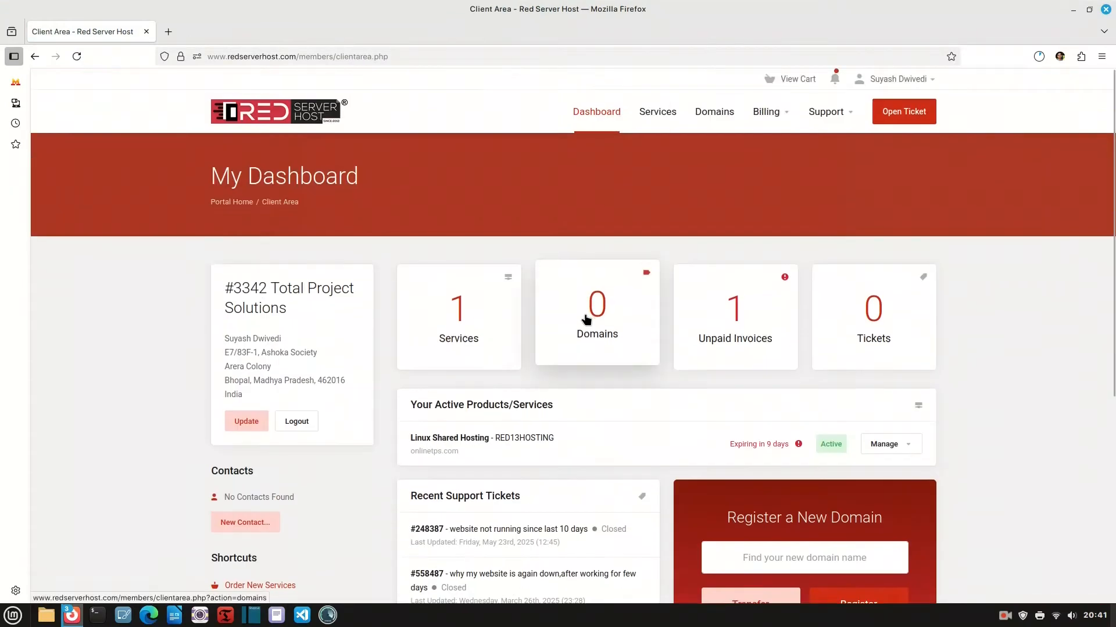
{"action": "left_click", "coordinate": [462, 320]}
{"action": "left_click", "coordinate": [452, 341]}
{"action": "scroll", "coordinate": [455, 342], "scroll_direction": "down", "scroll_amount": 3}
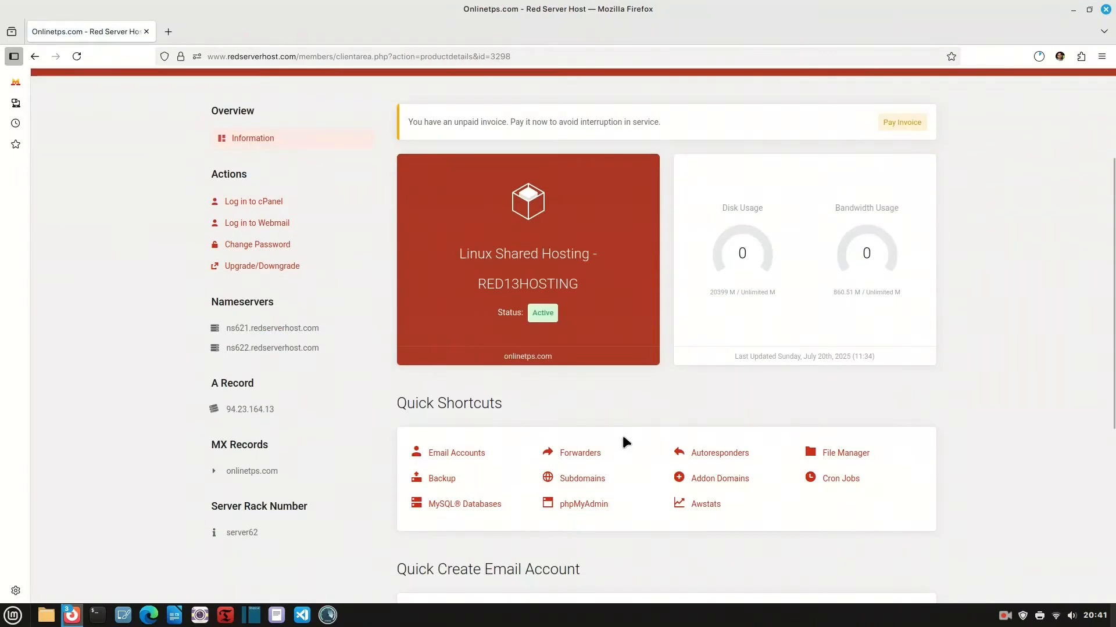
Log in to cPanel for the hosting service and open the Softaculous Apps Installer
{"action": "left_click", "coordinate": [257, 200]}
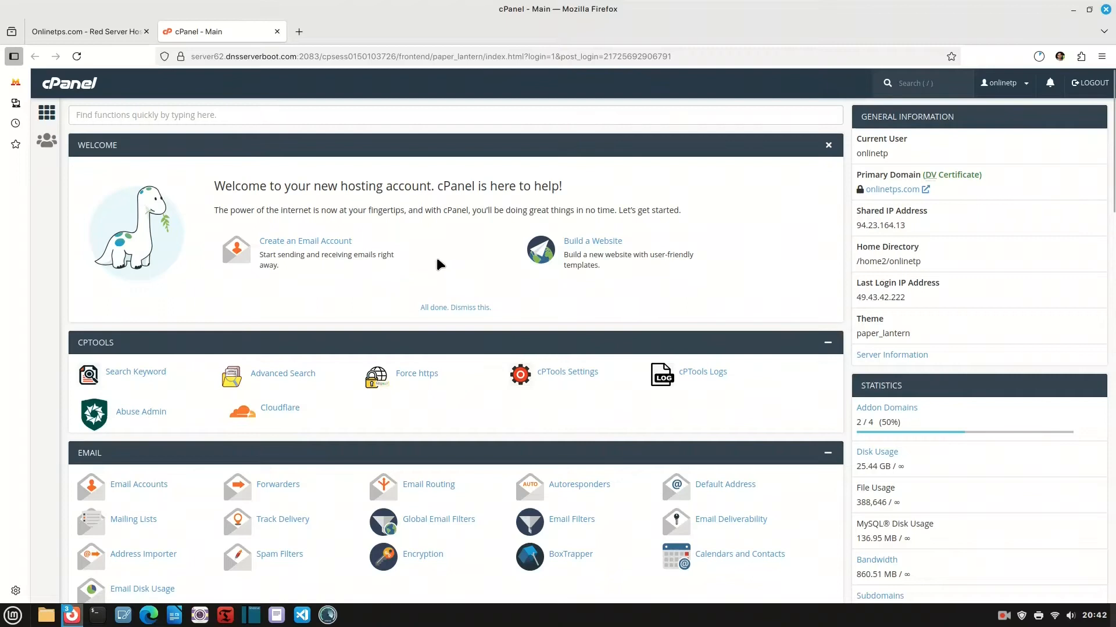
{"action": "scroll", "coordinate": [437, 264], "scroll_direction": "down", "scroll_amount": 8}
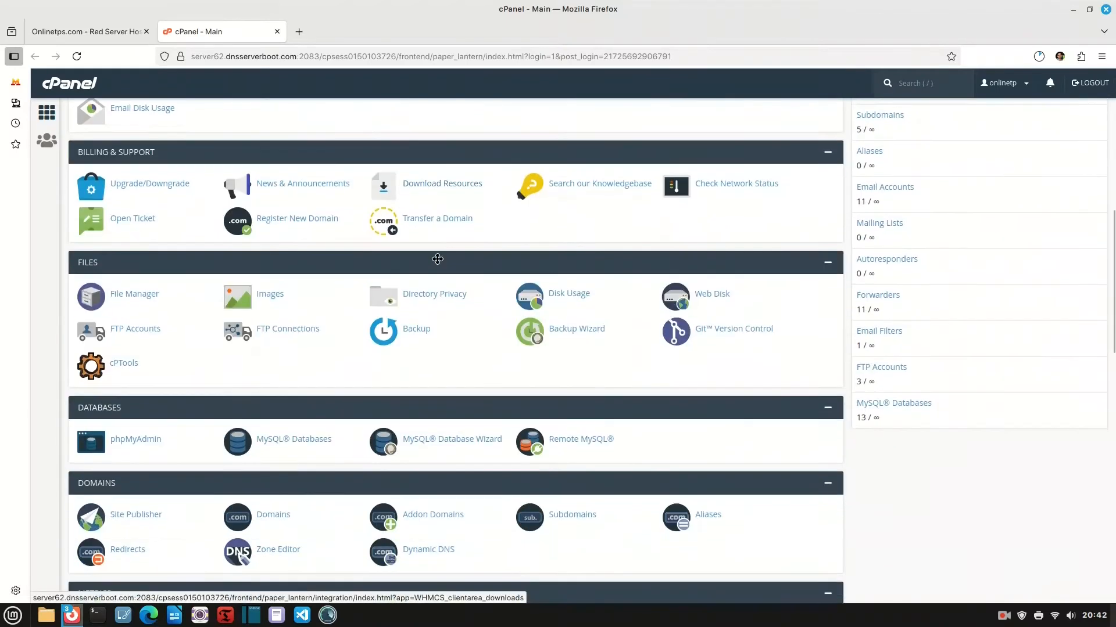
{"action": "scroll", "coordinate": [437, 259], "scroll_direction": "down", "scroll_amount": 8}
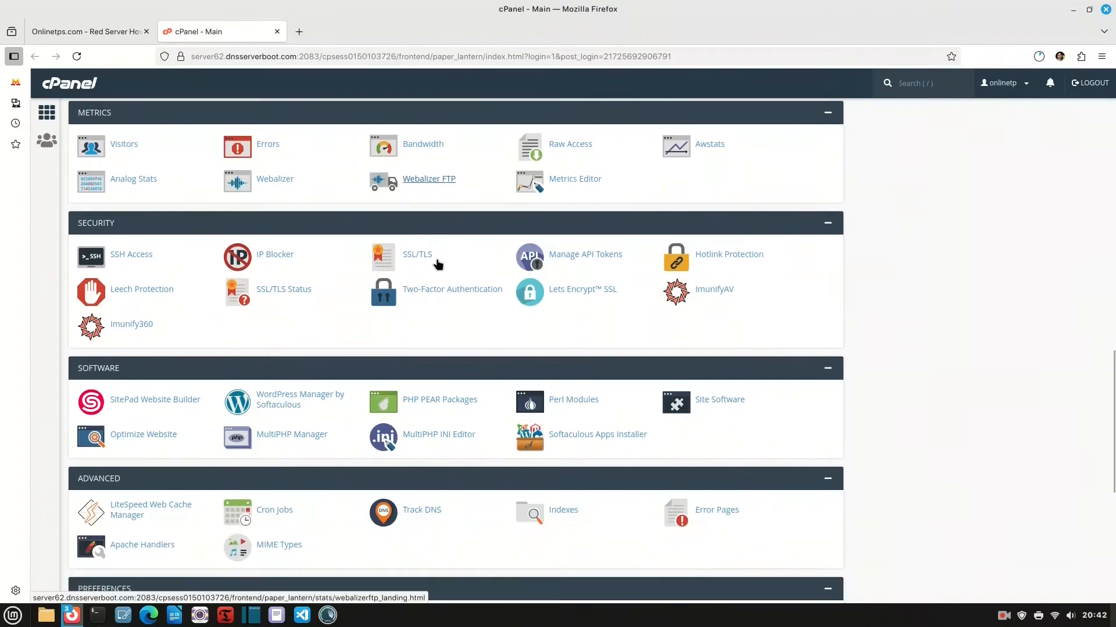
{"action": "scroll", "coordinate": [437, 265], "scroll_direction": "down", "scroll_amount": 1}
{"action": "left_click", "coordinate": [602, 358]}
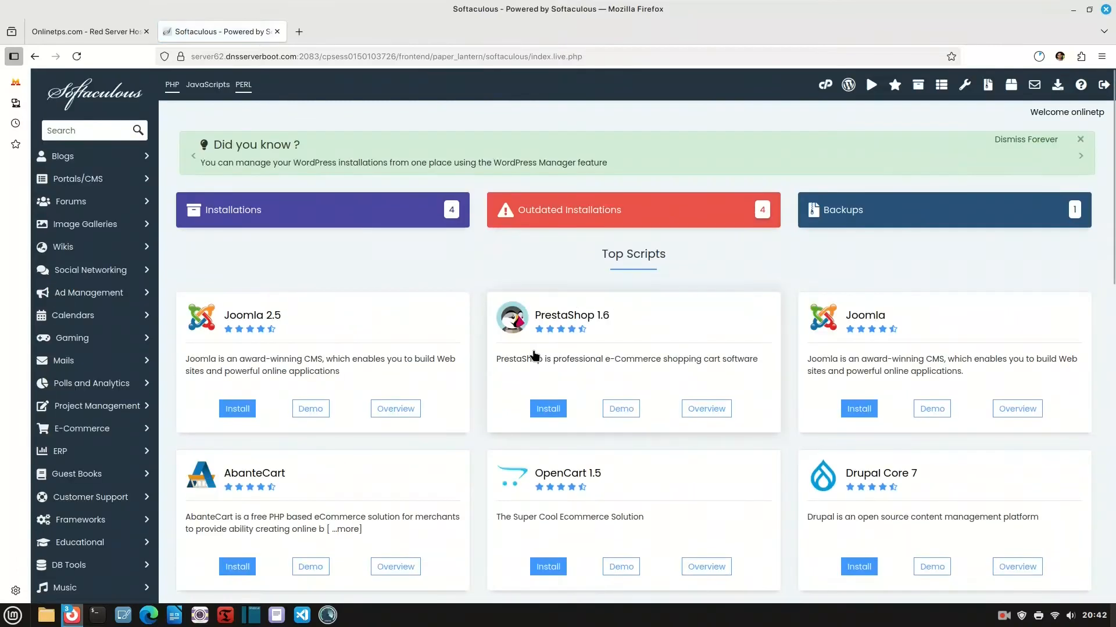
Search the Softaculous scripts for "word" and open the WordPress page
{"action": "scroll", "coordinate": [906, 459], "scroll_direction": "down", "scroll_amount": 4}
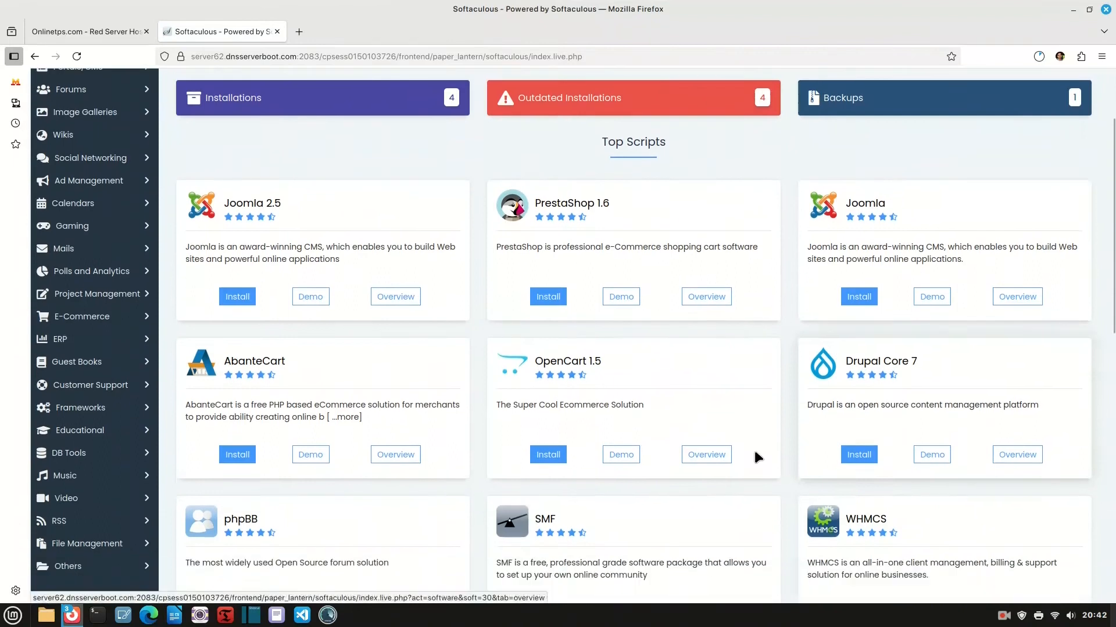
{"action": "scroll", "coordinate": [356, 375], "scroll_direction": "down", "scroll_amount": 1}
{"action": "scroll", "coordinate": [852, 398], "scroll_direction": "up", "scroll_amount": 5}
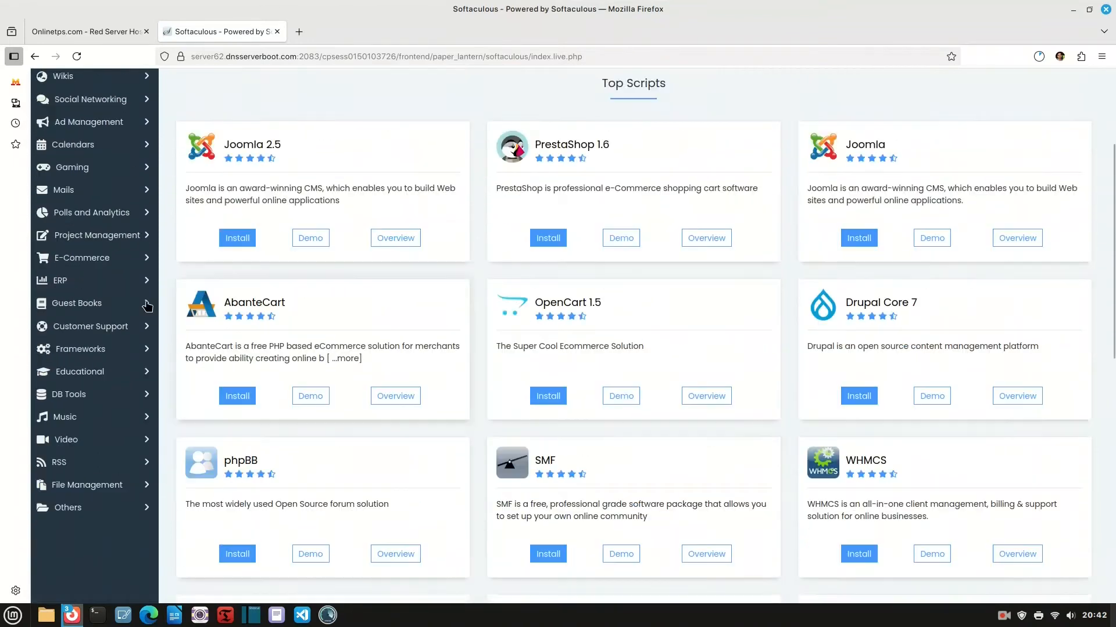
{"action": "left_click", "coordinate": [86, 132]}
{"action": "type", "text": "word"}
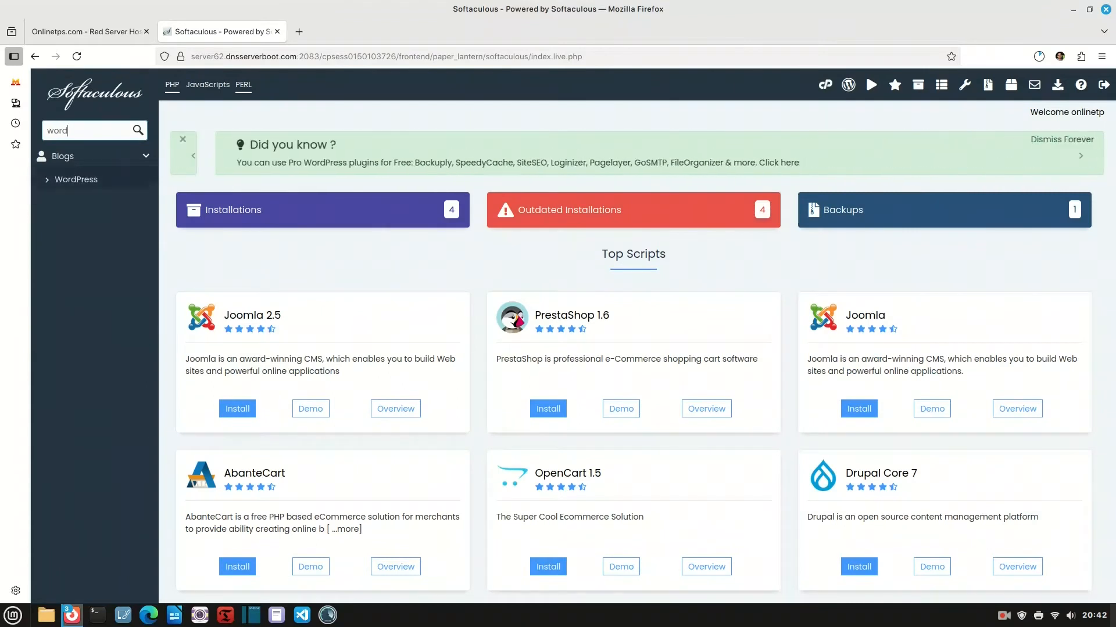
{"action": "left_click", "coordinate": [65, 182]}
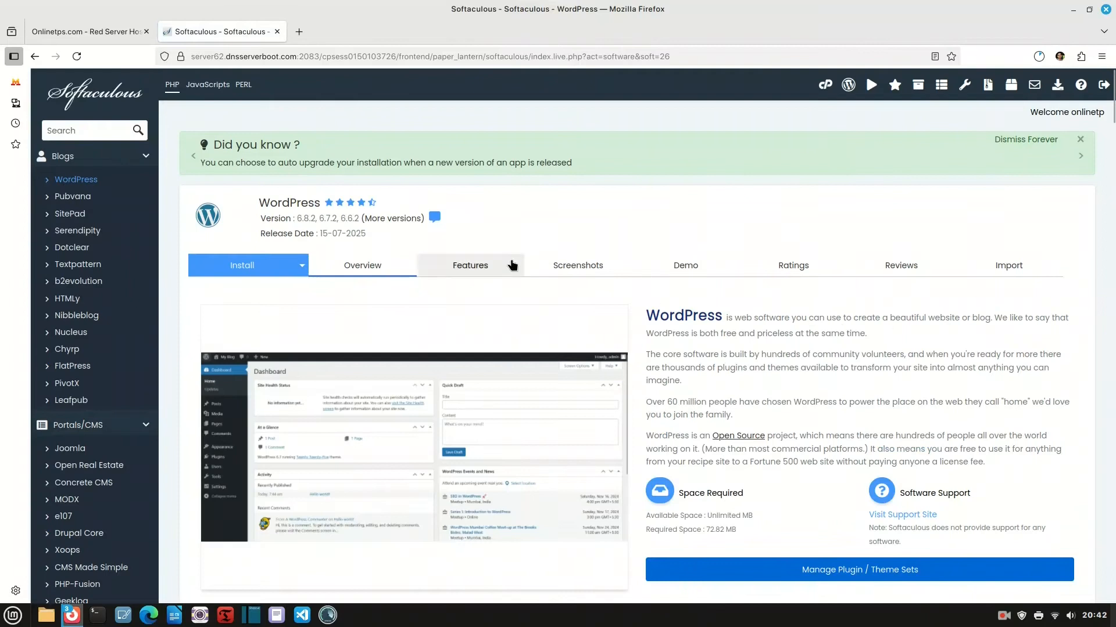
Look through the WordPress overview and current installations, and open the installation form
{"action": "scroll", "coordinate": [512, 261], "scroll_direction": "down", "scroll_amount": 4}
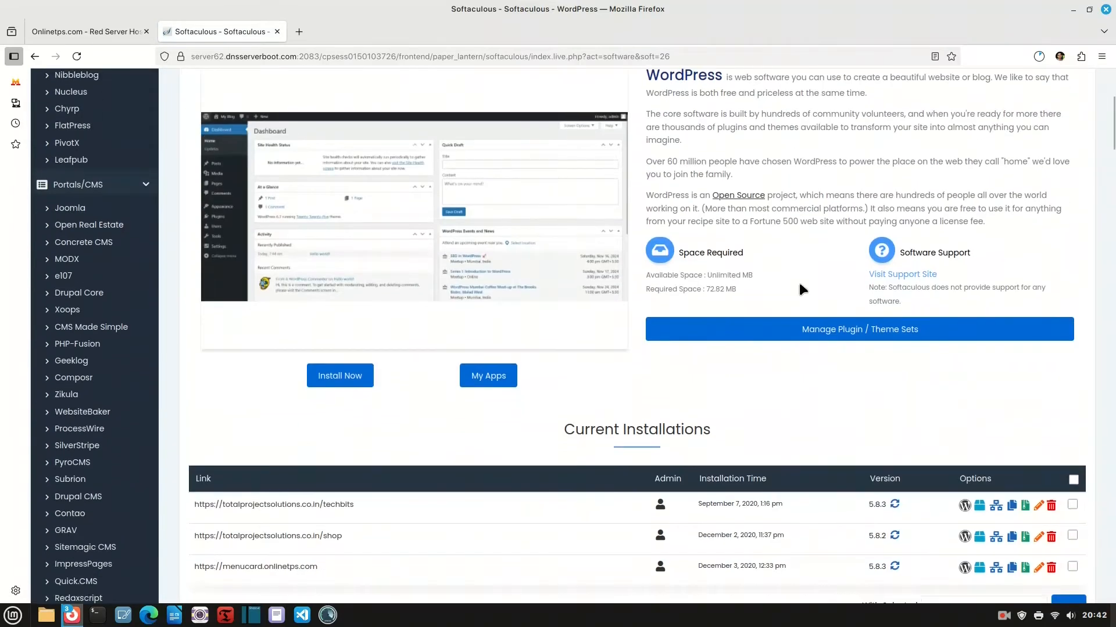
{"action": "scroll", "coordinate": [298, 522], "scroll_direction": "down", "scroll_amount": 3}
{"action": "scroll", "coordinate": [448, 416], "scroll_direction": "up", "scroll_amount": 4}
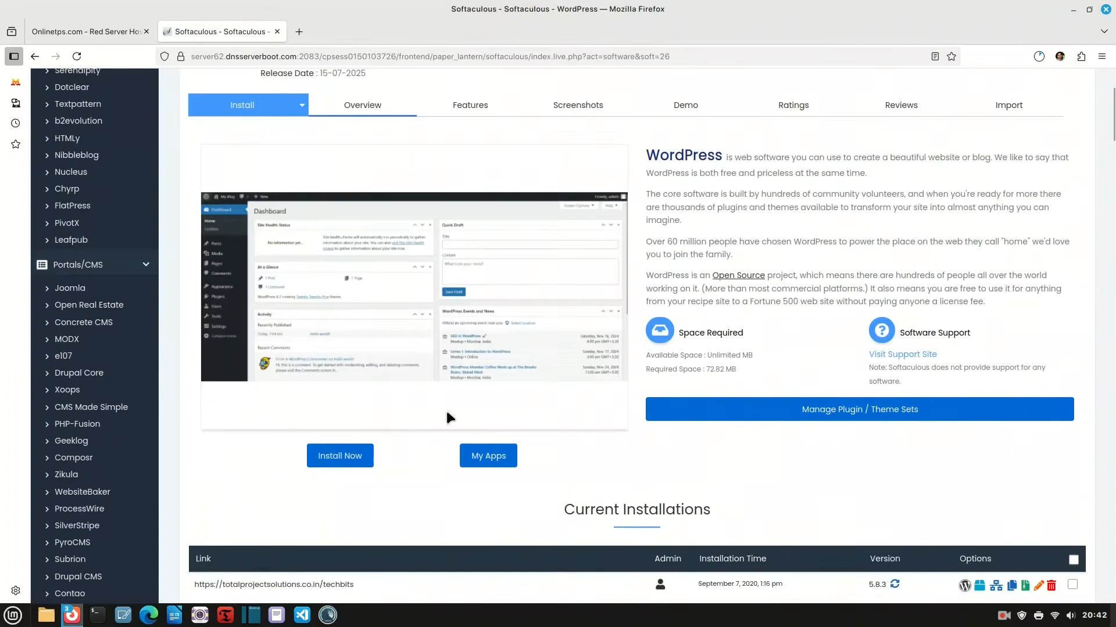
{"action": "left_click", "coordinate": [342, 456]}
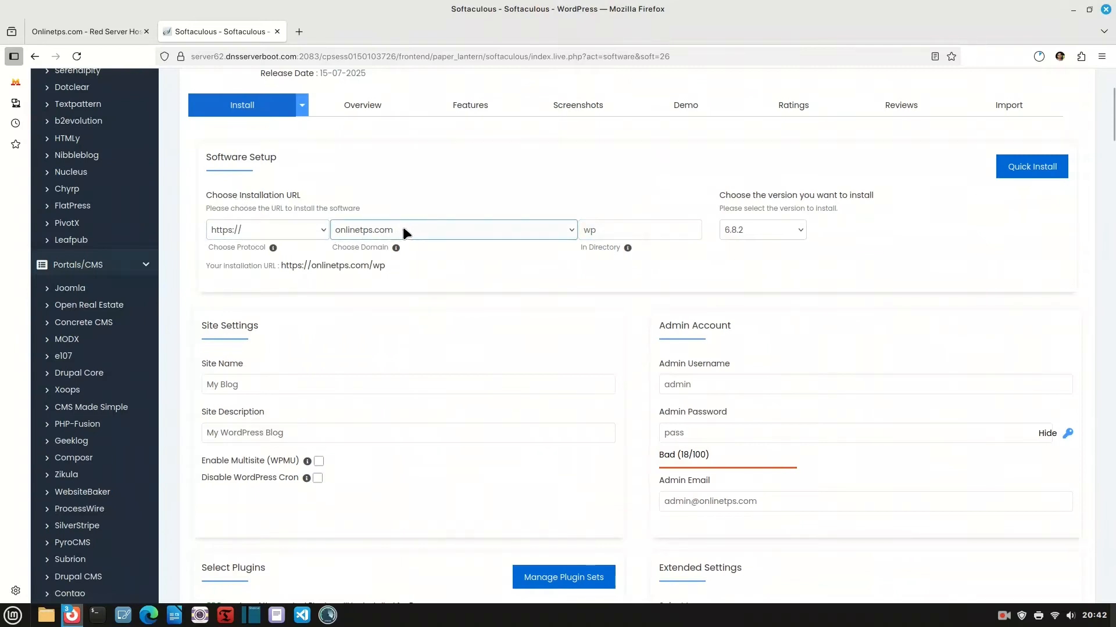
Examine the installation directory and the WordPress versions available in the software setup
{"action": "left_click", "coordinate": [627, 230]}
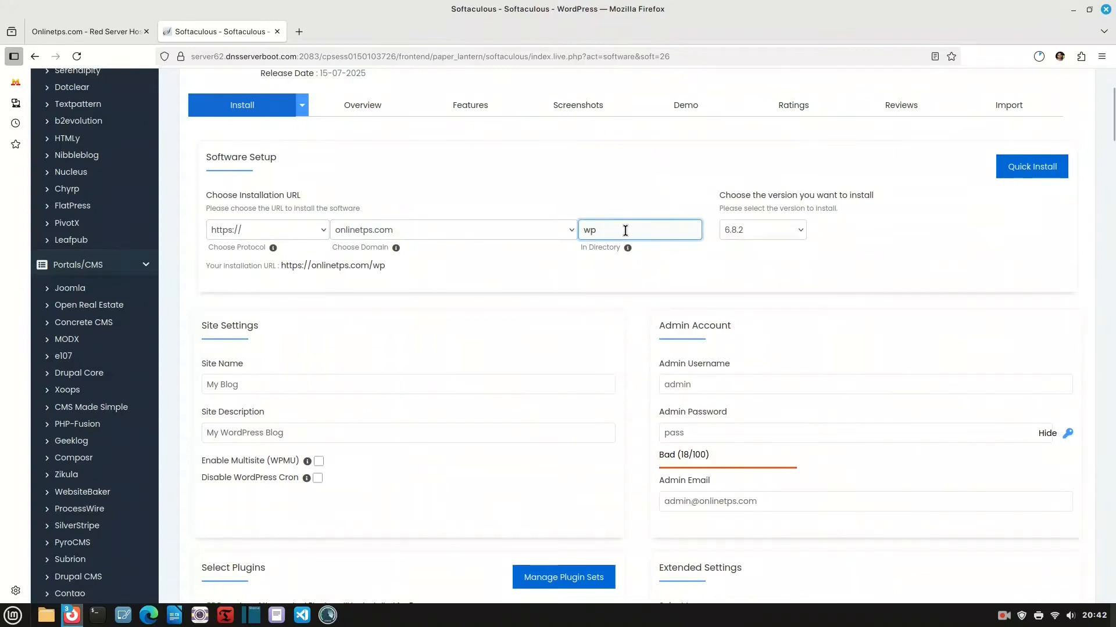
{"action": "left_click", "coordinate": [754, 228]}
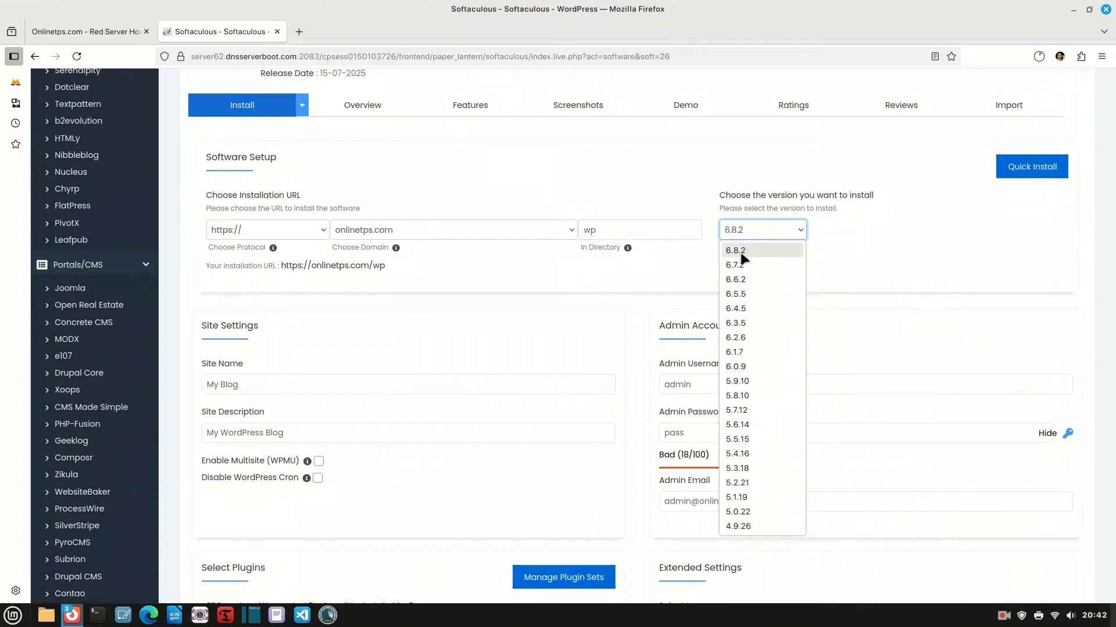
{"action": "left_click", "coordinate": [743, 229]}
{"action": "left_click", "coordinate": [902, 231]}
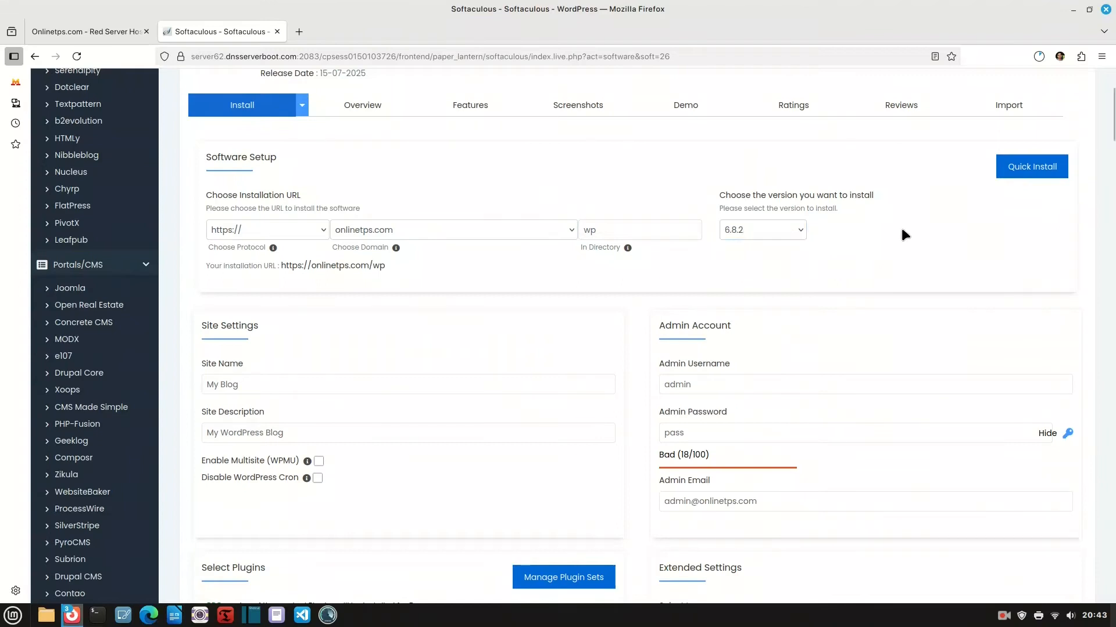
Review the site settings, admin account, plugin selection and language settings in the installation form
{"action": "left_click", "coordinate": [209, 384]}
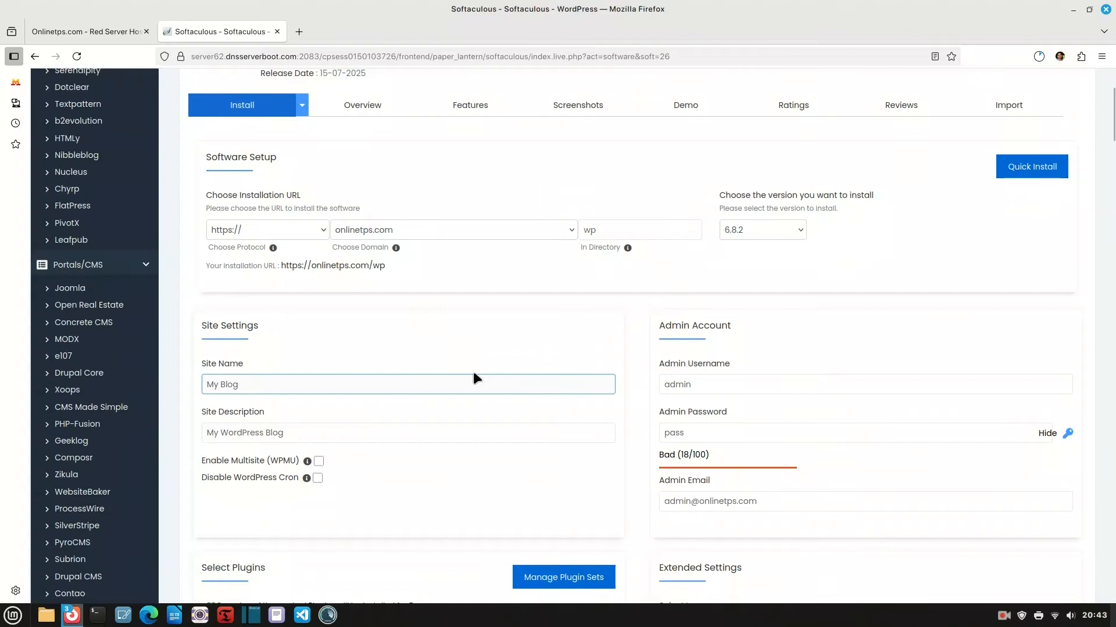
{"action": "scroll", "coordinate": [694, 423], "scroll_direction": "down", "scroll_amount": 1}
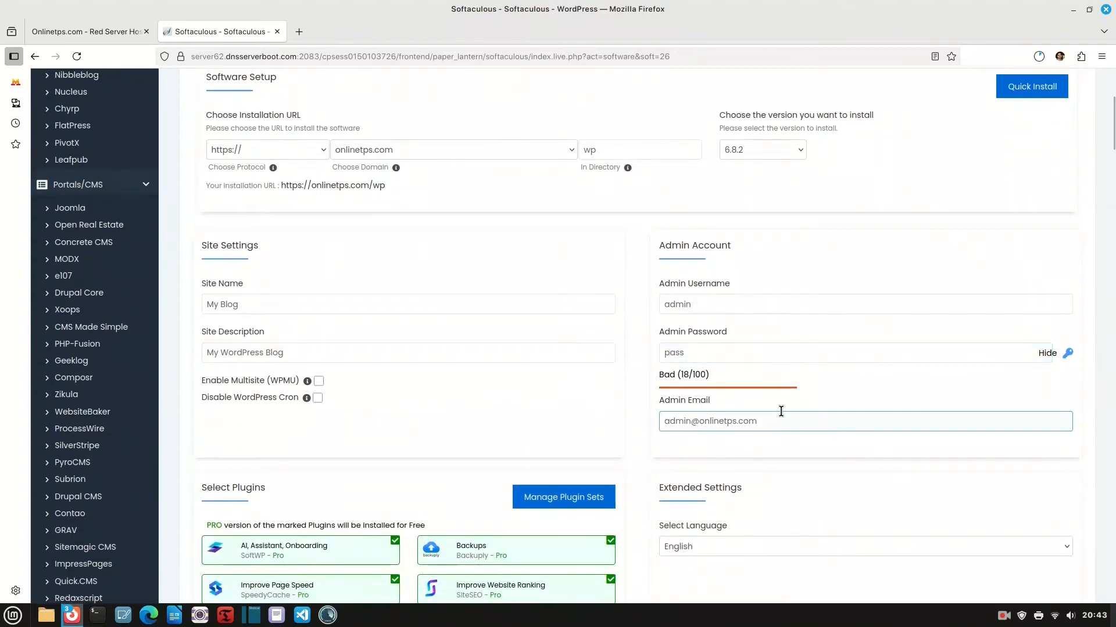
{"action": "scroll", "coordinate": [780, 413], "scroll_direction": "down", "scroll_amount": 2}
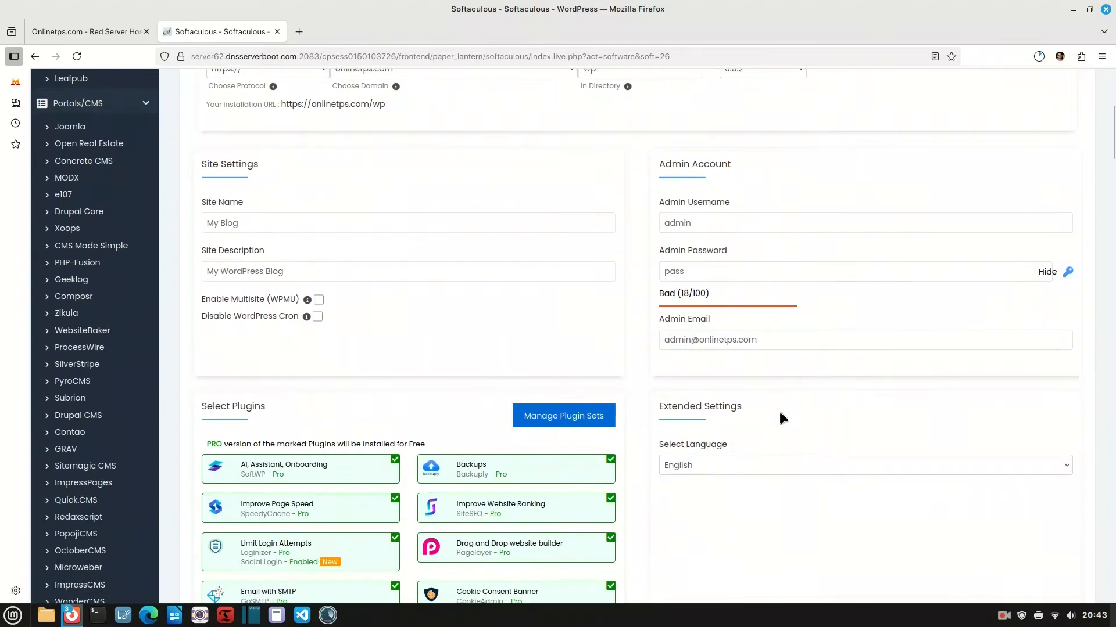
{"action": "scroll", "coordinate": [781, 414], "scroll_direction": "down", "scroll_amount": 1}
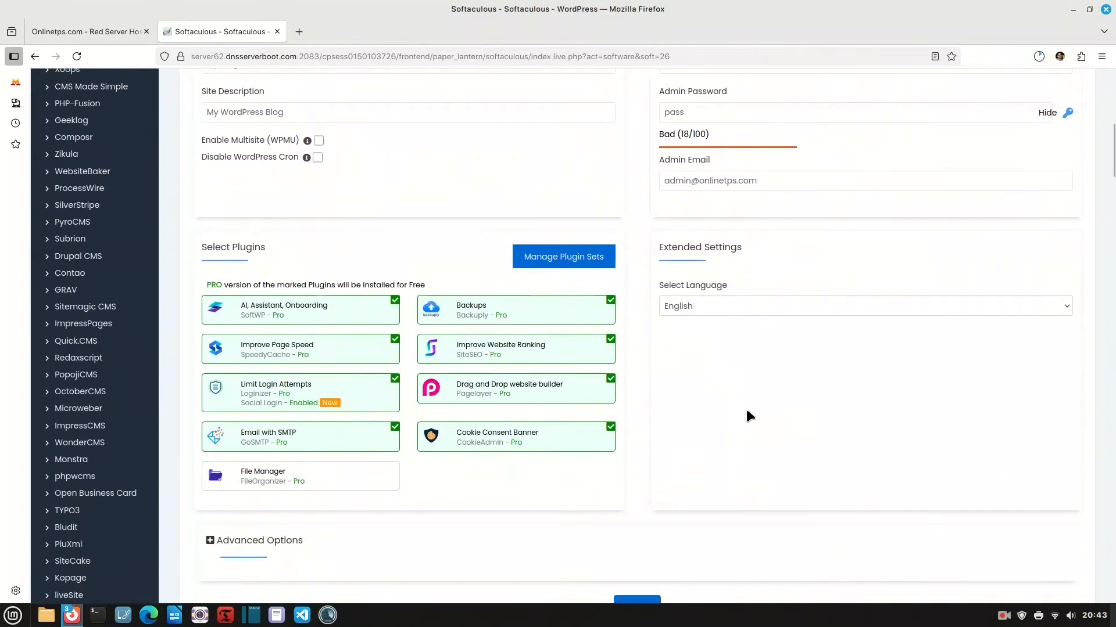
{"action": "scroll", "coordinate": [688, 378], "scroll_direction": "down", "scroll_amount": 3}
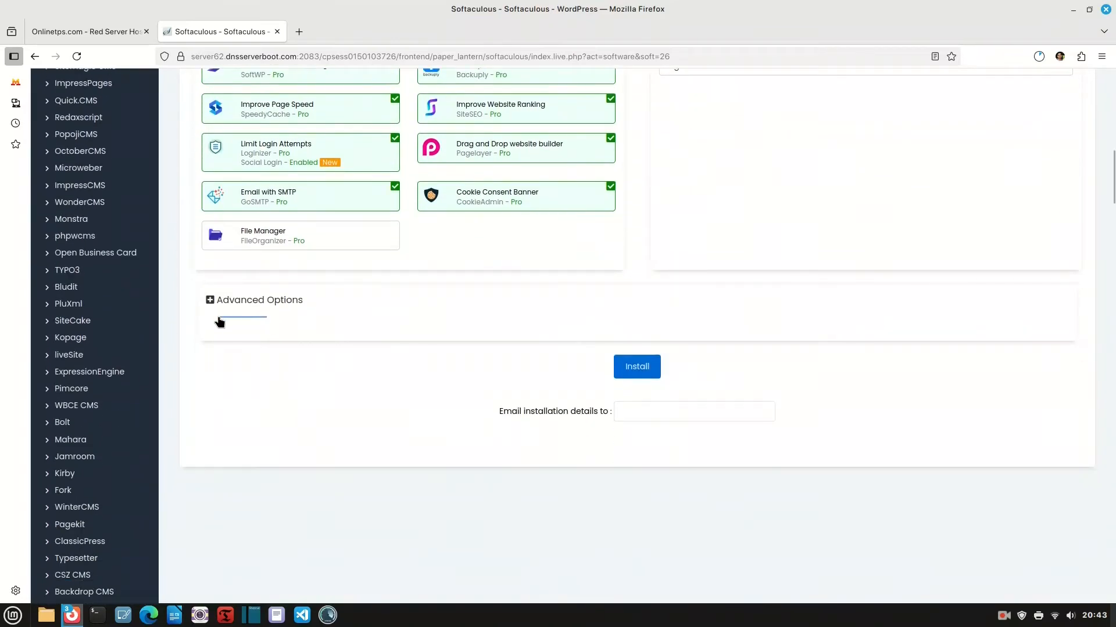
Review the advanced database, upgrade and backup options, leave them at their defaults, and install WordPress
{"action": "left_click", "coordinate": [210, 301]}
{"action": "left_click", "coordinate": [303, 371]}
{"action": "left_click", "coordinate": [688, 370]}
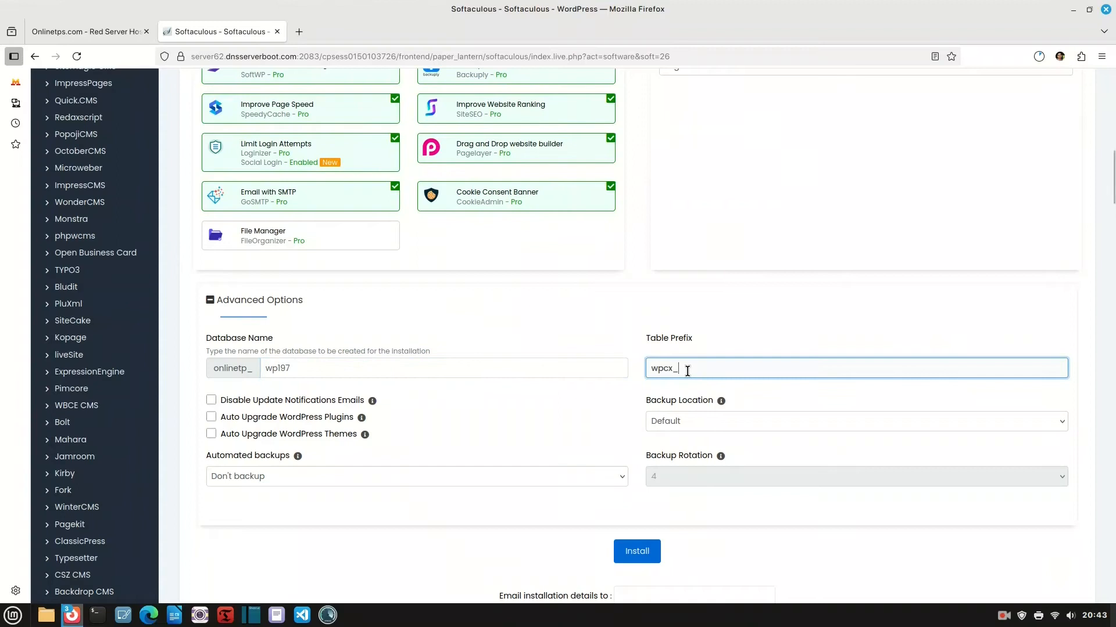
{"action": "left_click", "coordinate": [284, 475]}
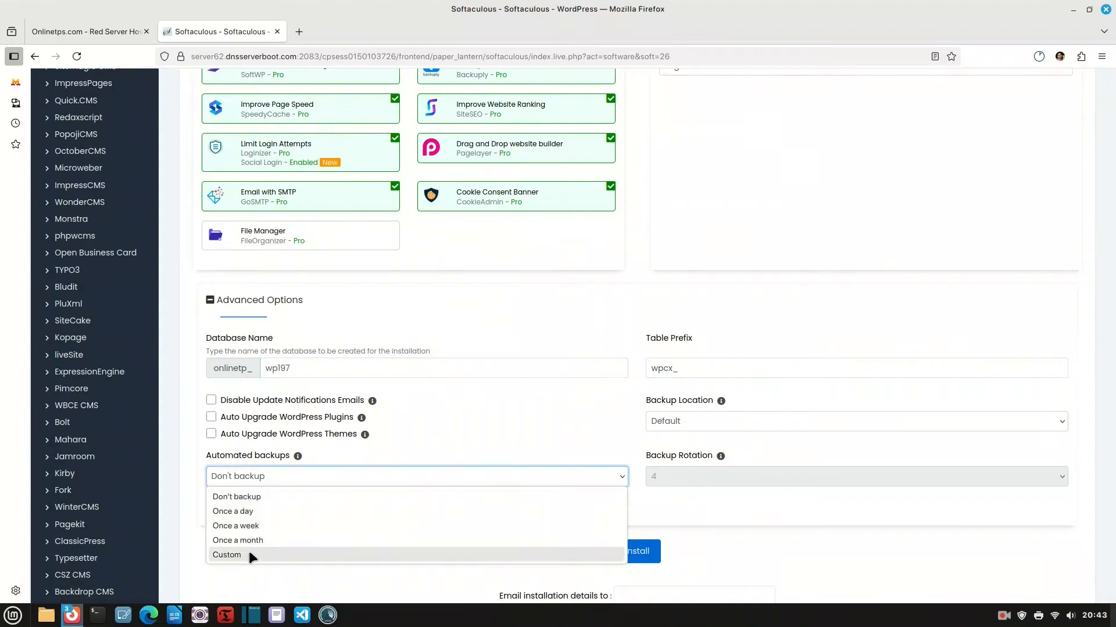
{"action": "left_click", "coordinate": [504, 421]}
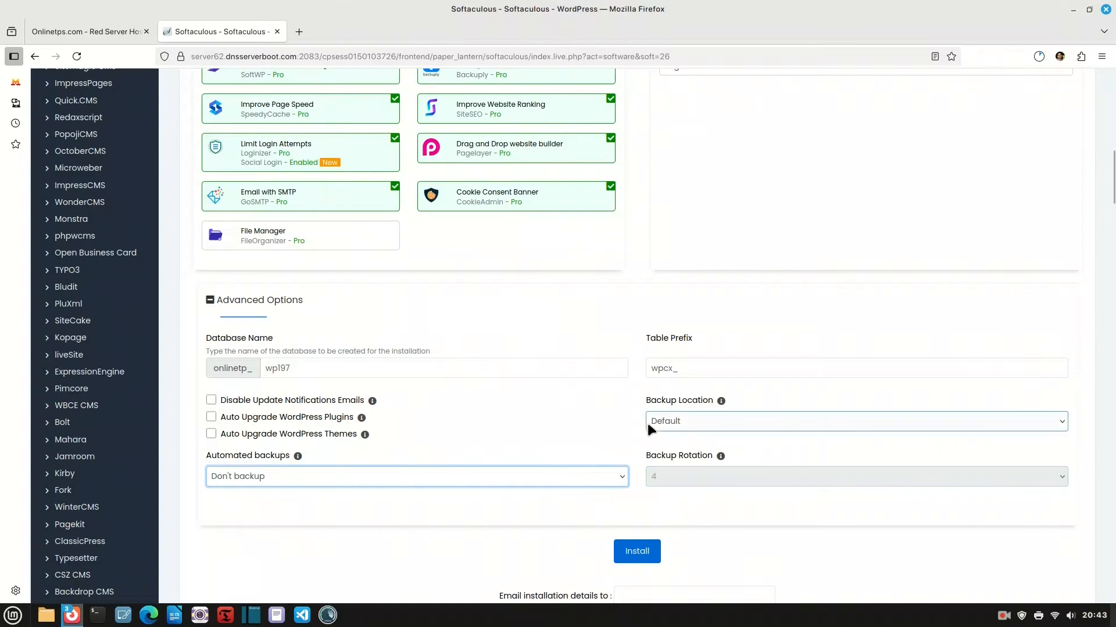
{"action": "left_click", "coordinate": [640, 551]}
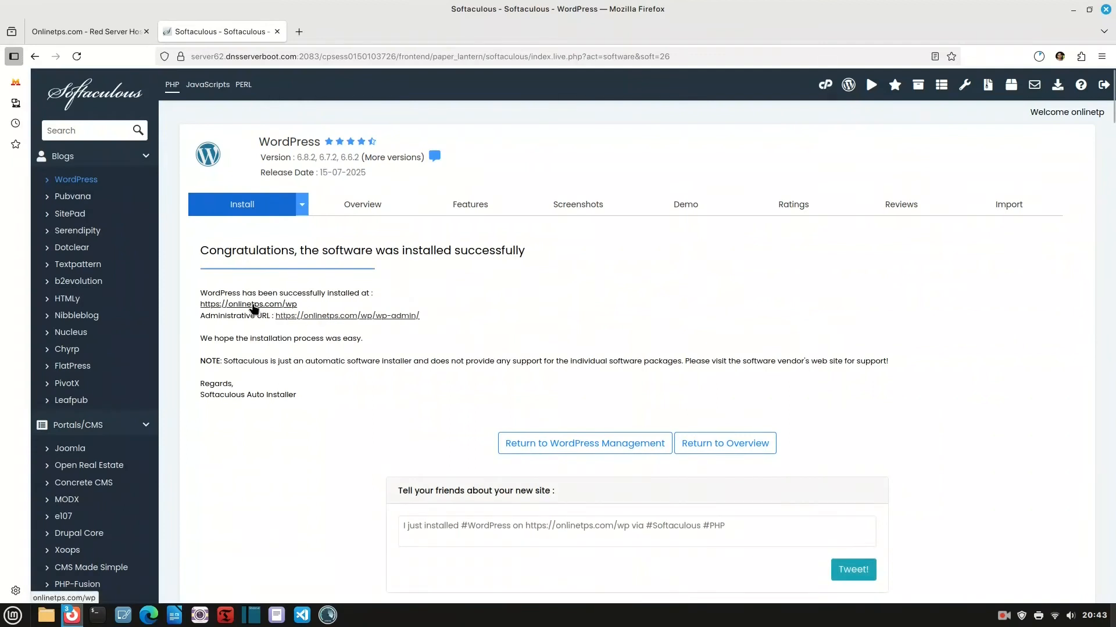
Open the installed site and its administrative URL in new tabs
{"action": "right_click", "coordinate": [254, 308]}
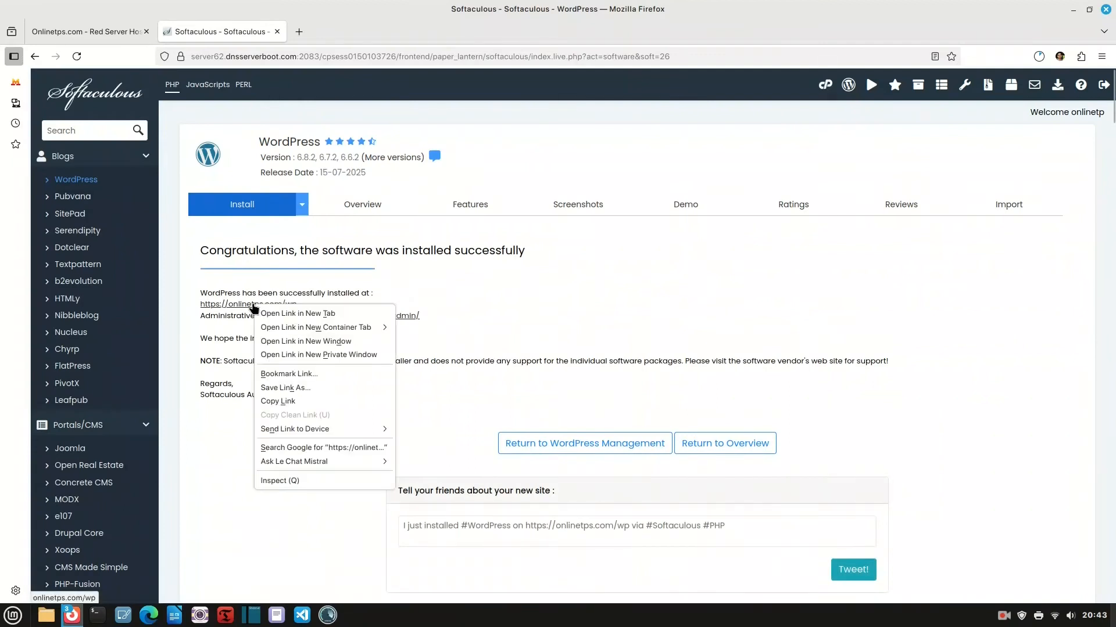
{"action": "left_click", "coordinate": [295, 312]}
{"action": "right_click", "coordinate": [331, 320]}
{"action": "left_click", "coordinate": [363, 323]}
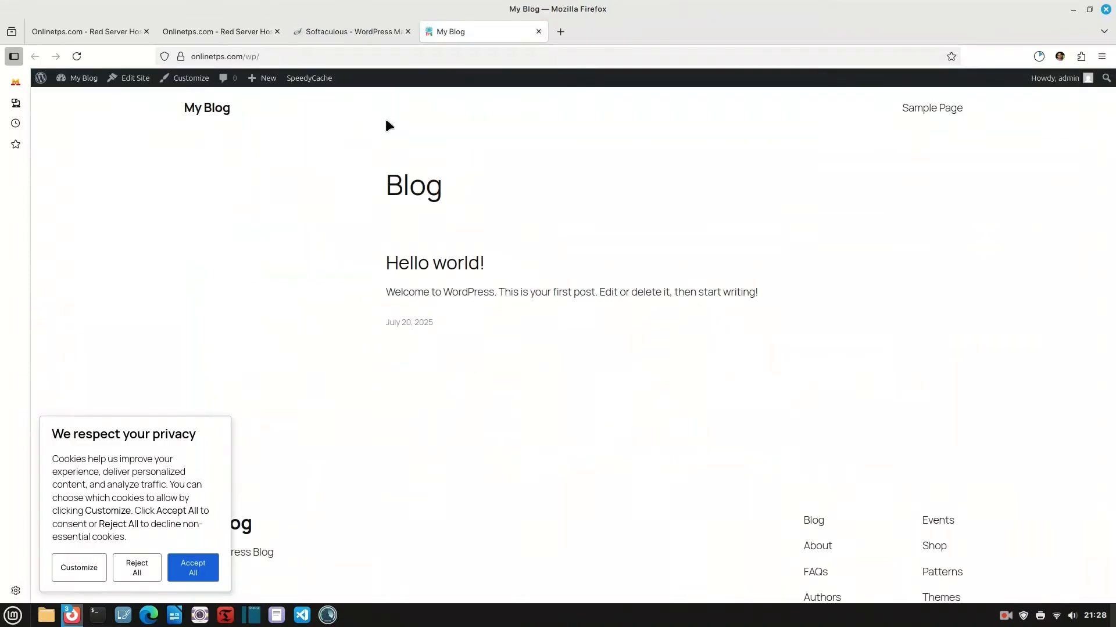
Log in to the onlinetps.com/wp installation from WordPress Management and look through its dashboard
{"action": "left_click", "coordinate": [346, 31]}
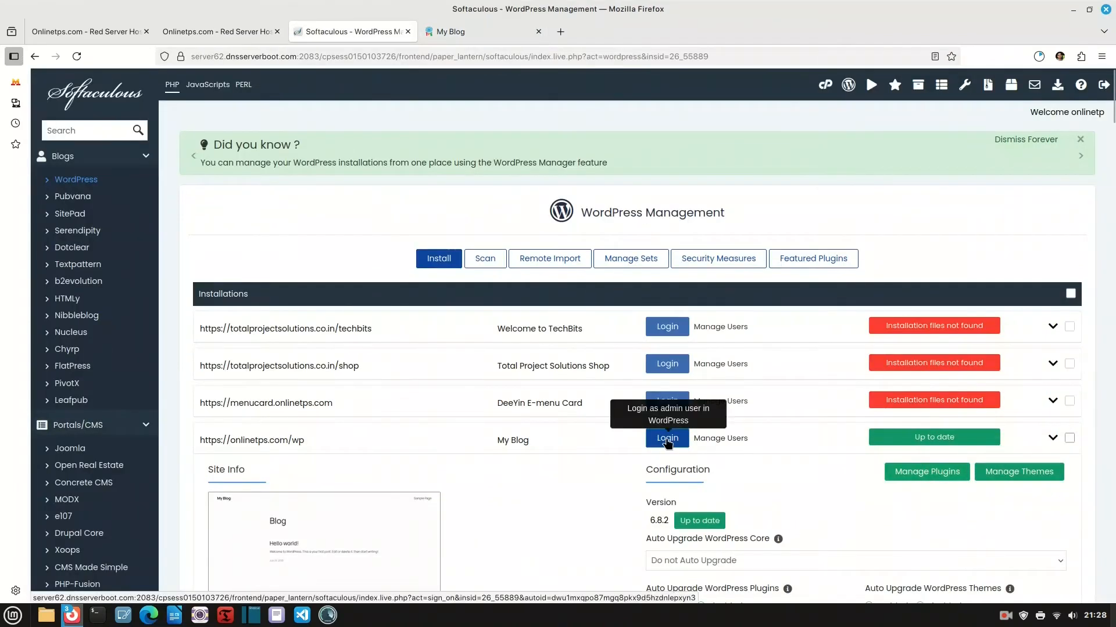
{"action": "left_click", "coordinate": [667, 438]}
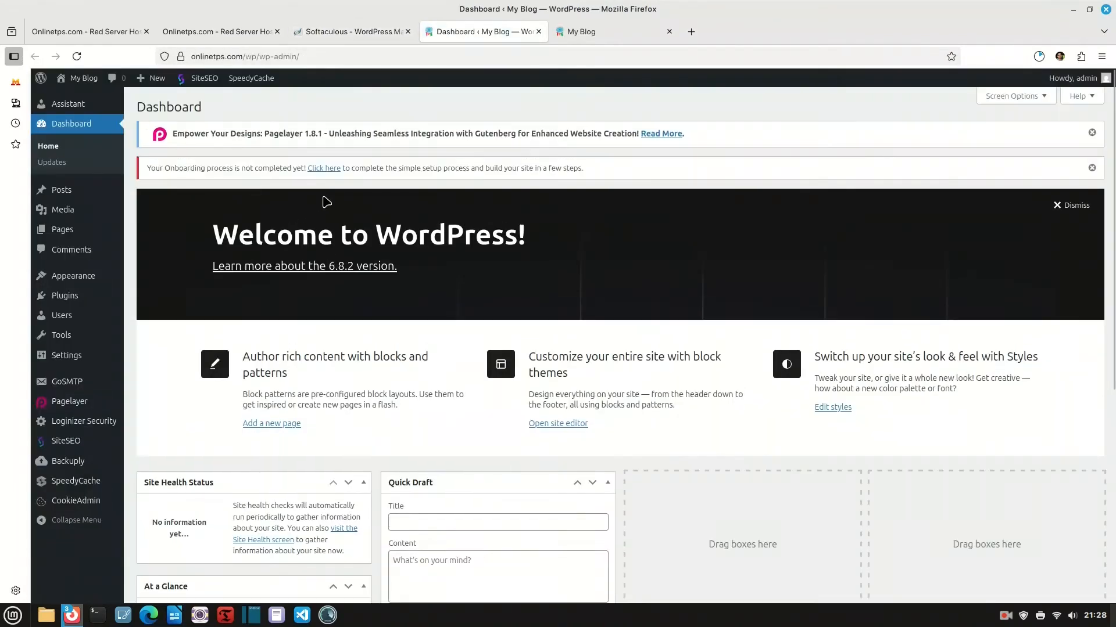
{"action": "scroll", "coordinate": [392, 333], "scroll_direction": "down", "scroll_amount": 5}
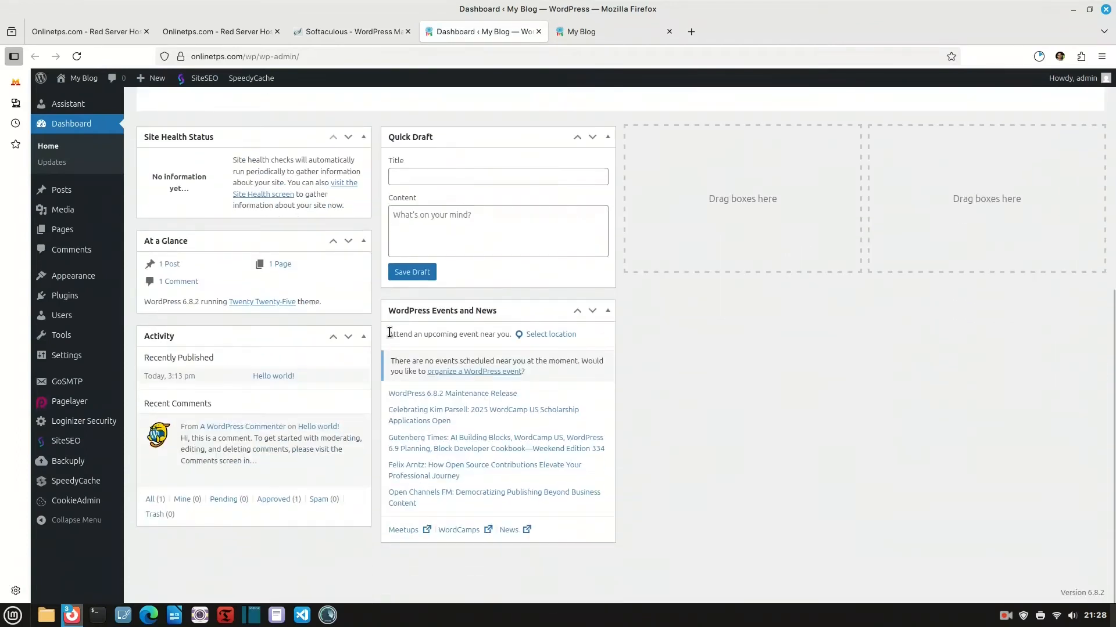
{"action": "scroll", "coordinate": [333, 328], "scroll_direction": "up", "scroll_amount": 6}
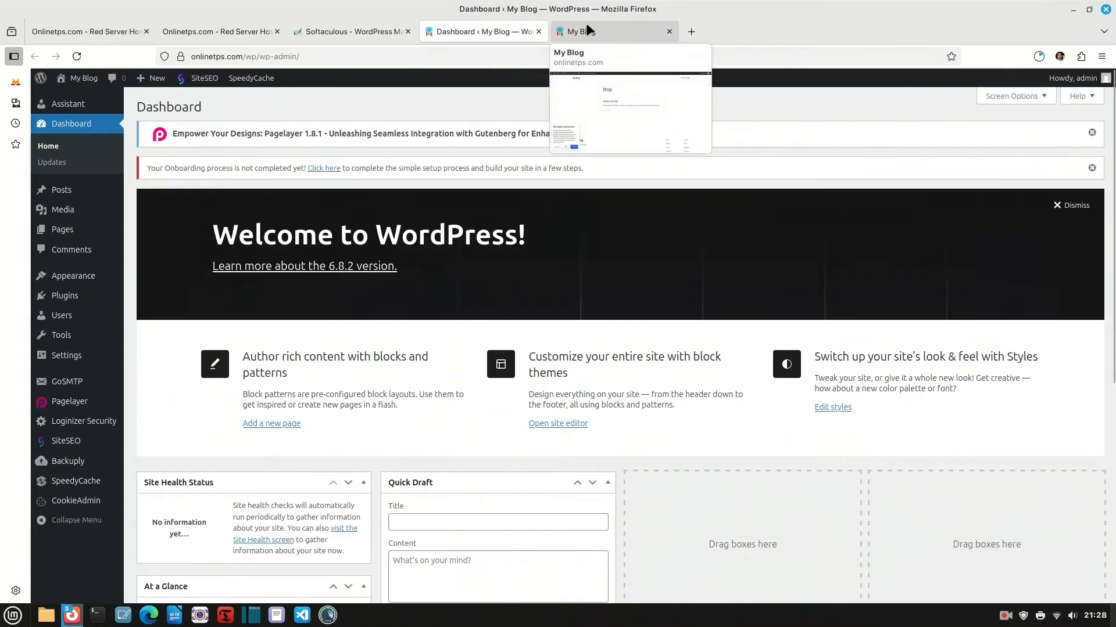
Reject all non-essential cookies on the My Blog site and look over its default page
{"action": "left_click", "coordinate": [581, 31]}
{"action": "scroll", "coordinate": [437, 268], "scroll_direction": "down", "scroll_amount": 3}
{"action": "left_click", "coordinate": [137, 568]}
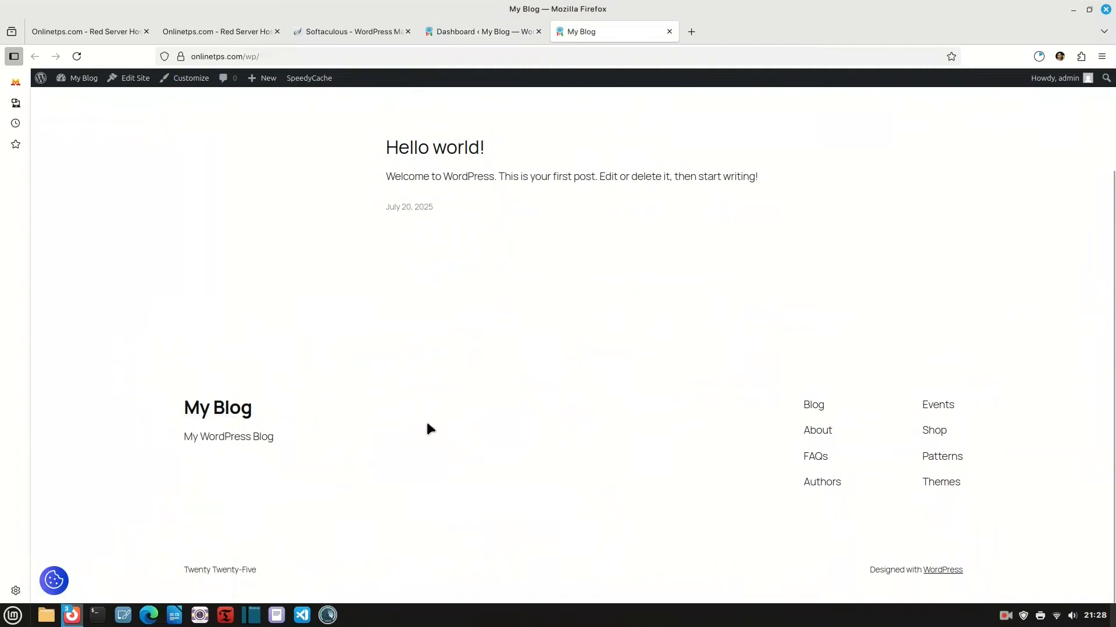
{"action": "scroll", "coordinate": [455, 372], "scroll_direction": "up", "scroll_amount": 5}
Dismiss the Pagelayer notice on the WordPress dashboard and open the onboarding process
{"action": "left_click", "coordinate": [486, 31]}
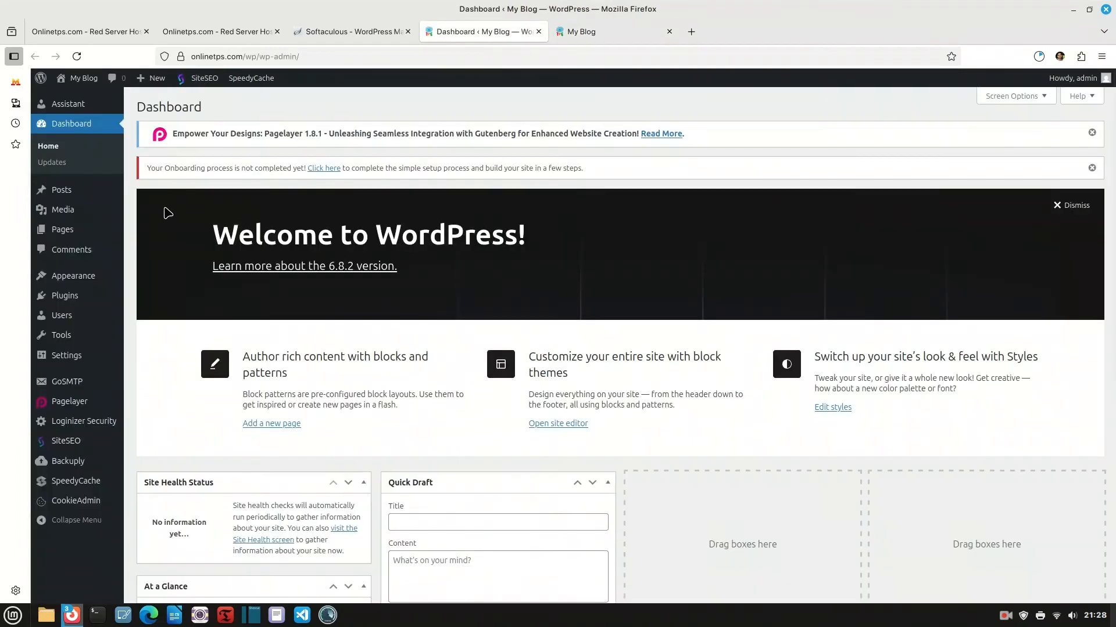
{"action": "left_click", "coordinate": [1092, 133]}
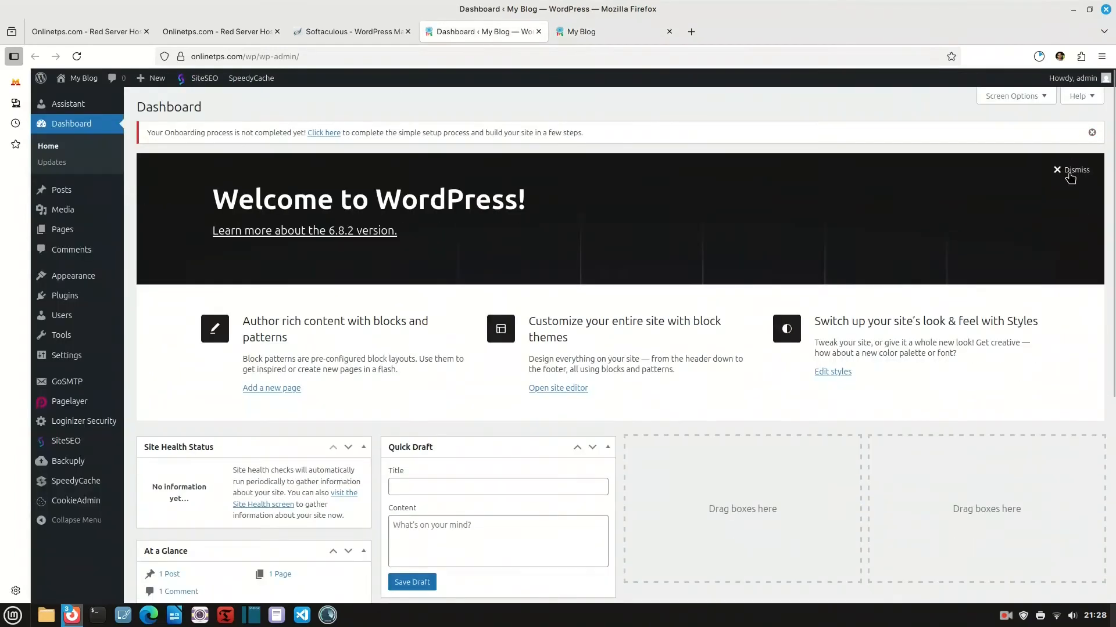
{"action": "left_click", "coordinate": [327, 133]}
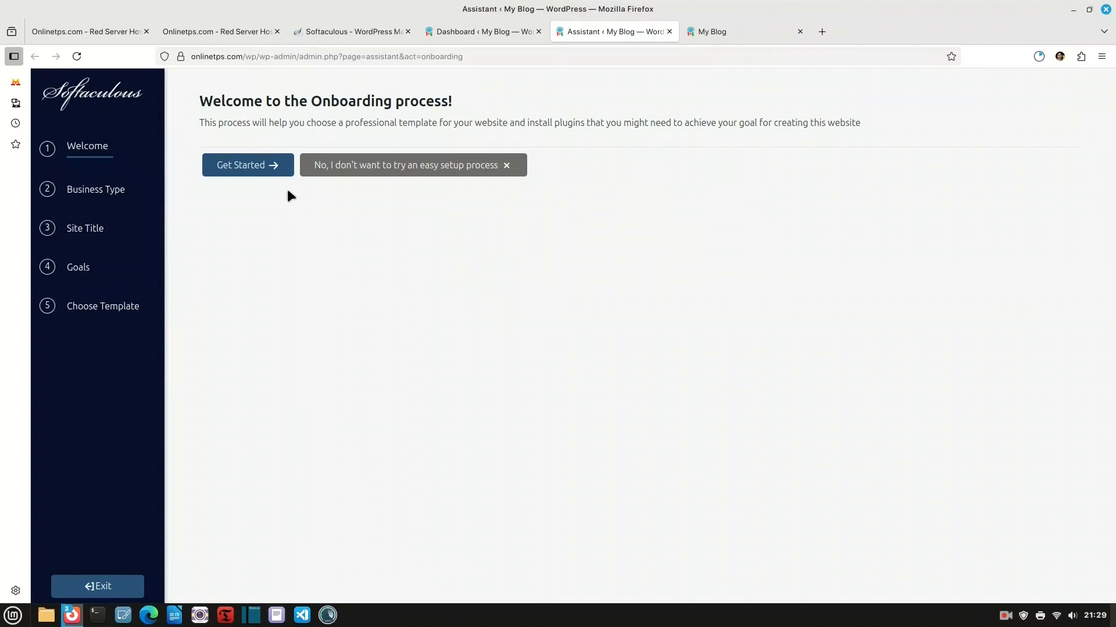
Start the onboarding process and categorize the website as Blog
{"action": "left_click", "coordinate": [252, 169]}
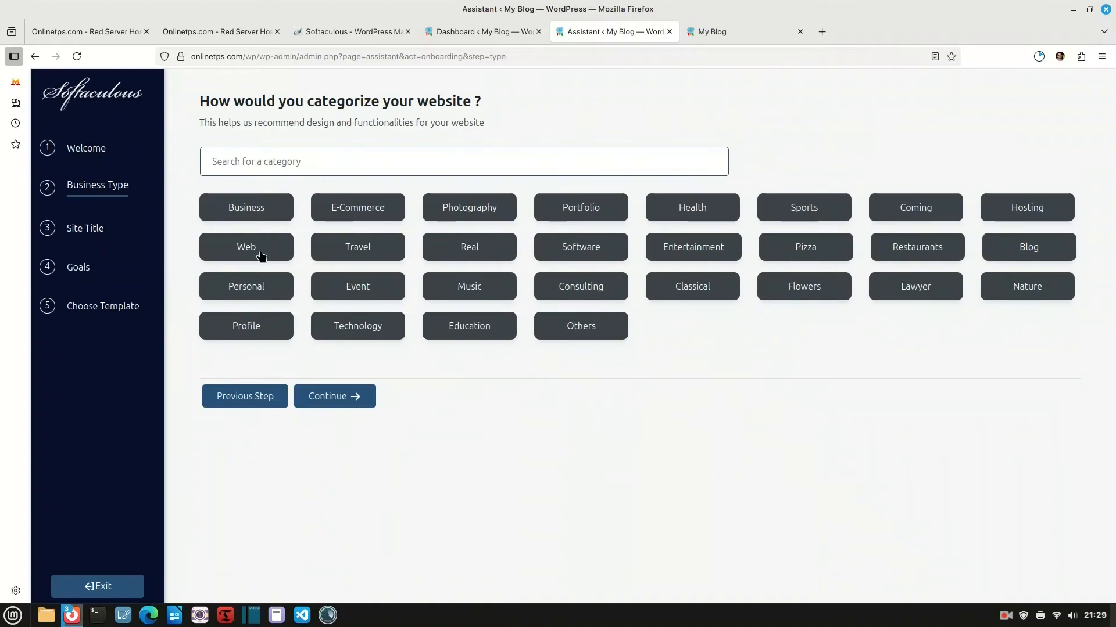
{"action": "left_click", "coordinate": [1037, 252]}
{"action": "left_click", "coordinate": [338, 401]}
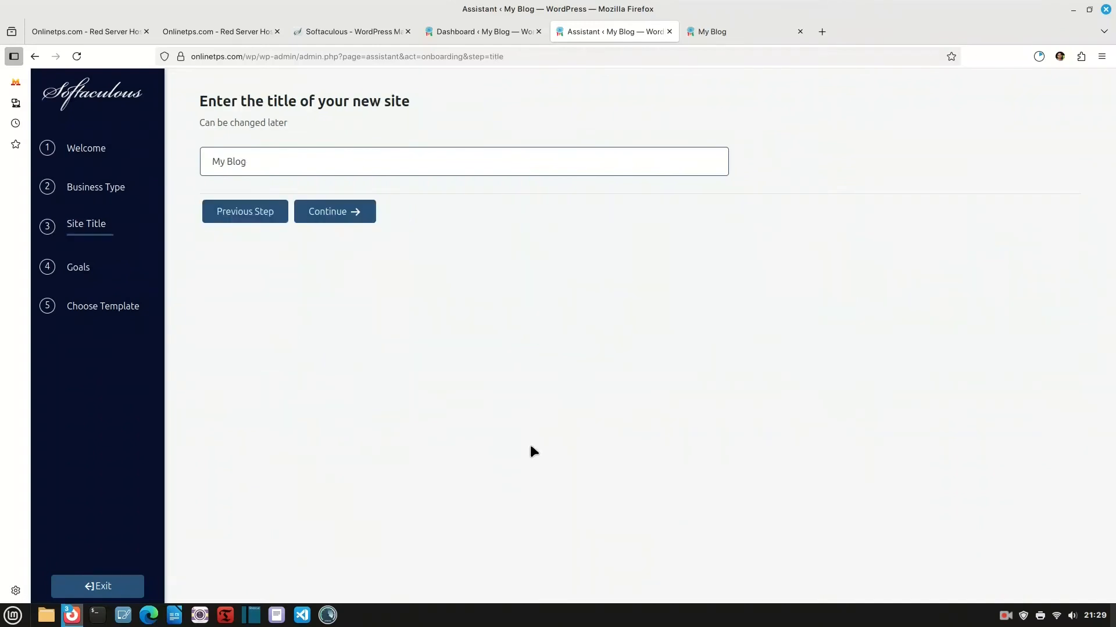
Set the title of the new site to myblog and proceed to the goals
{"action": "left_click_drag", "start_coordinate": [306, 162], "coordinate": [144, 169]}
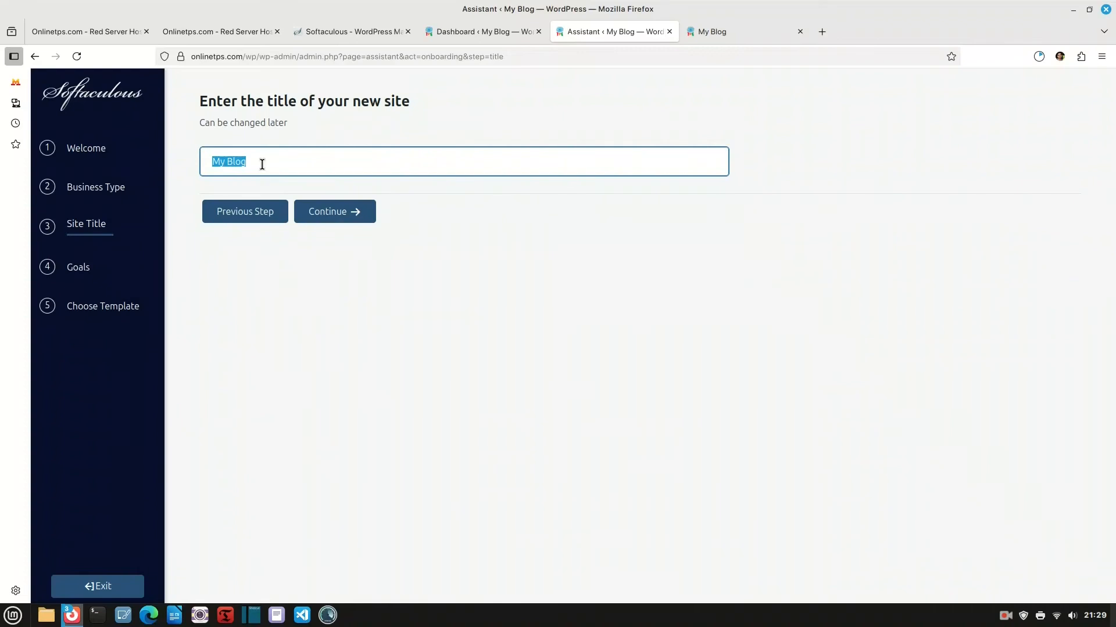
{"action": "type", "text": "myb"}
{"action": "left_click", "coordinate": [326, 212]}
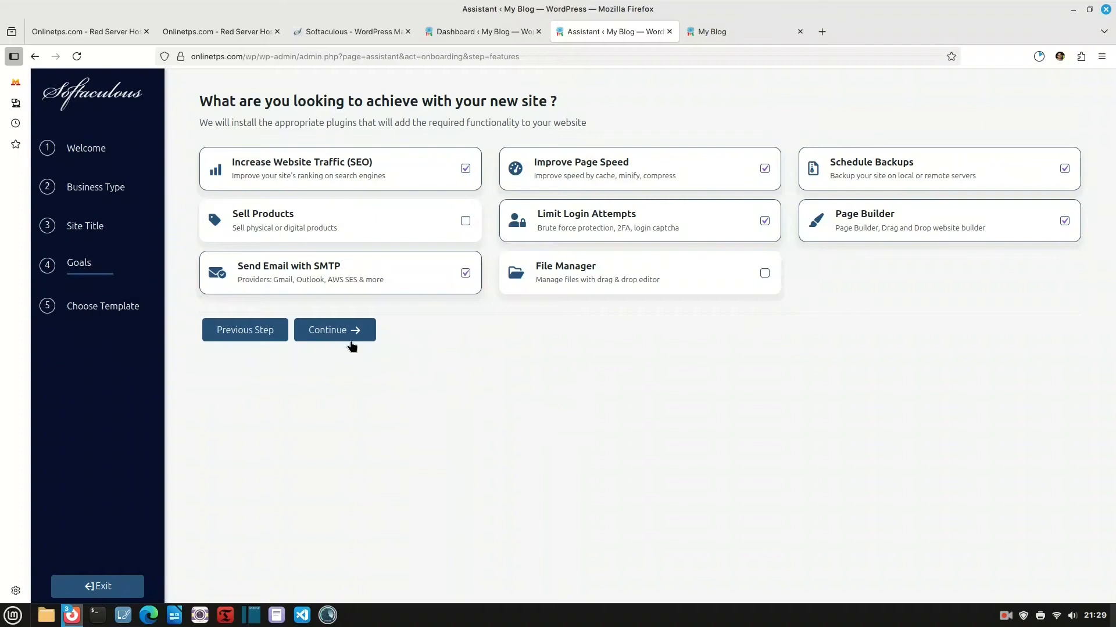
Accept the preselected site goals and import the Hikester template with its Home, About-Me and Contact-Me pages and stock images
{"action": "left_click", "coordinate": [342, 334]}
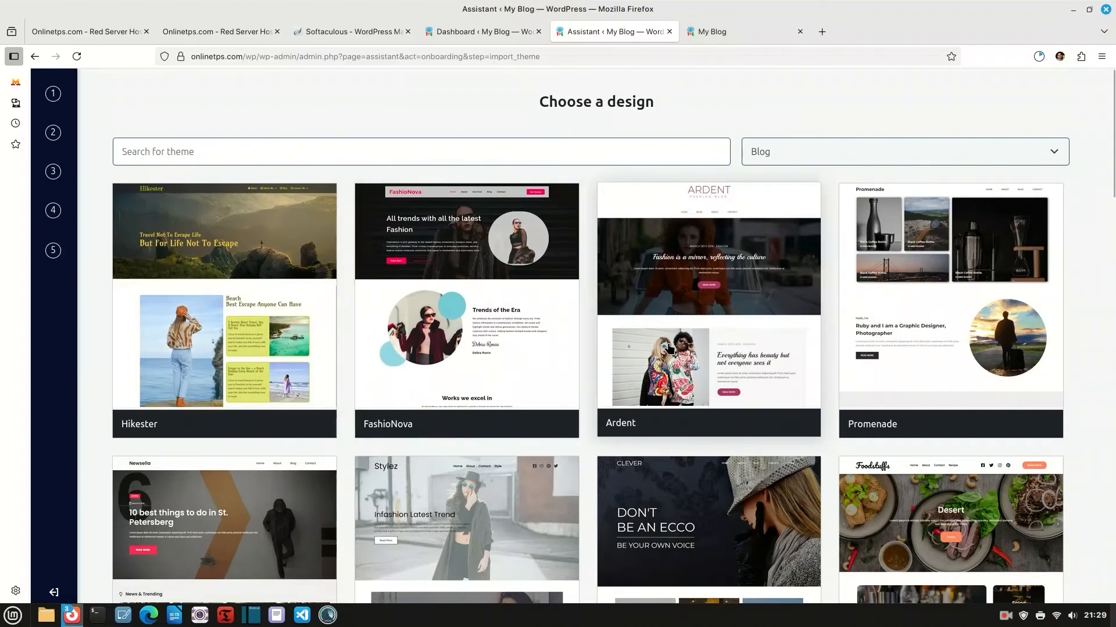
{"action": "left_click", "coordinate": [241, 278]}
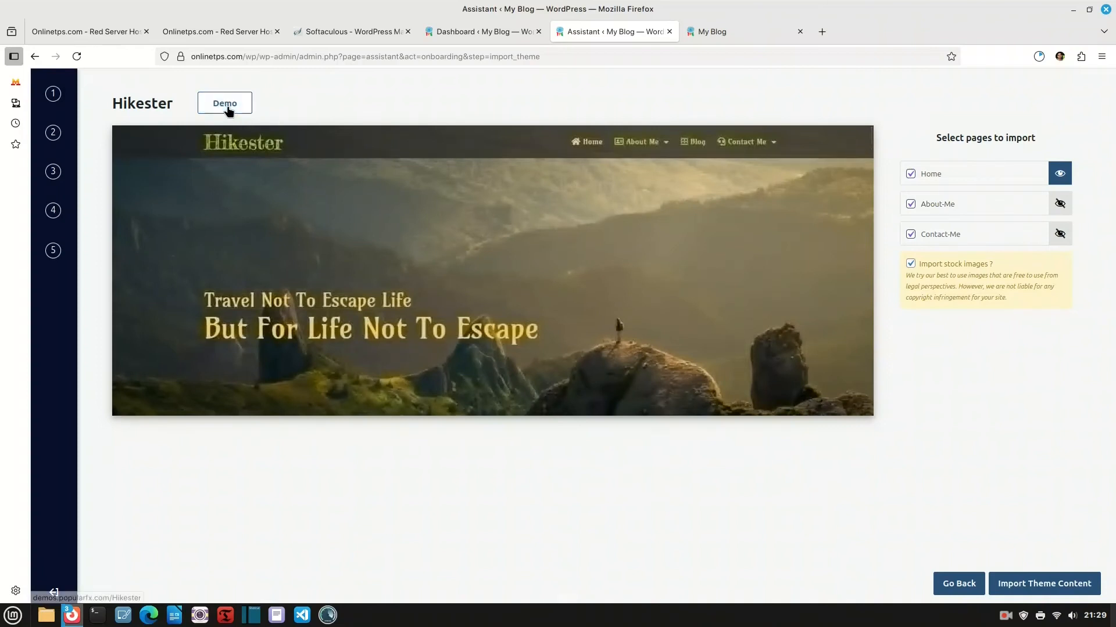
{"action": "left_click", "coordinate": [1033, 583]}
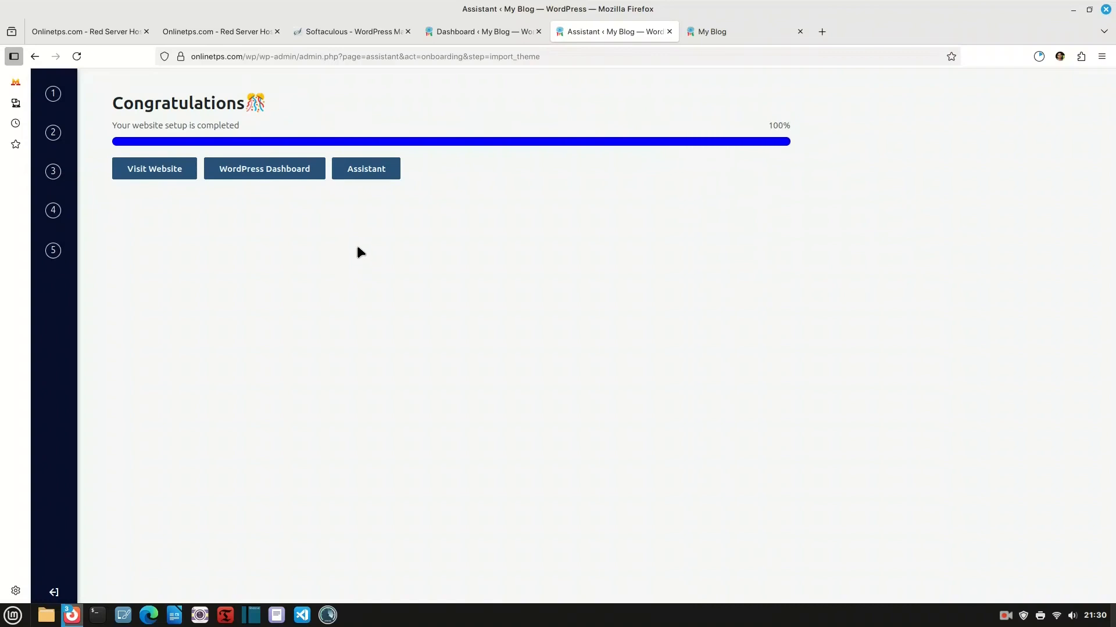
Open the finished website in a new tab and look through its home page sections
{"action": "right_click", "coordinate": [157, 171]}
{"action": "left_click", "coordinate": [177, 174]}
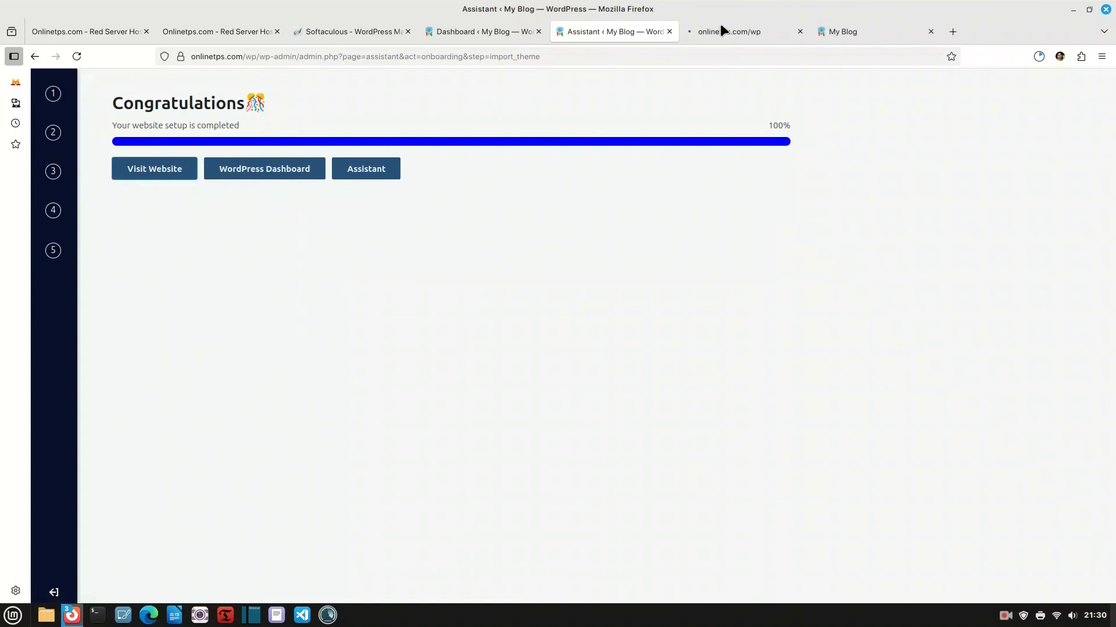
{"action": "left_click", "coordinate": [734, 31]}
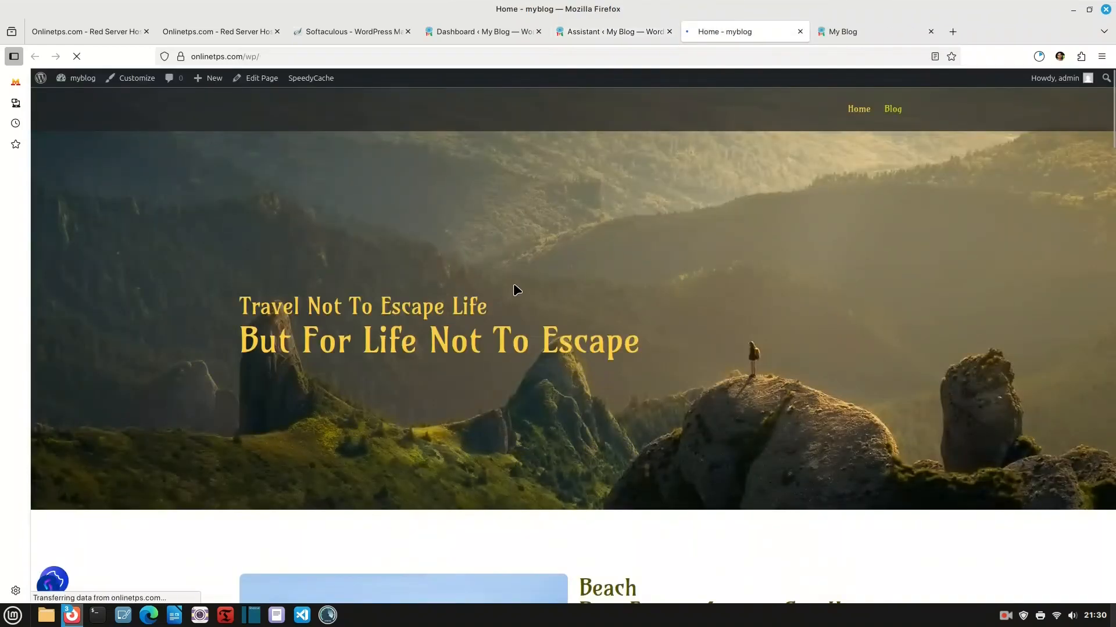
{"action": "scroll", "coordinate": [526, 296], "scroll_direction": "down", "scroll_amount": 8}
{"action": "scroll", "coordinate": [519, 295], "scroll_direction": "down", "scroll_amount": 20}
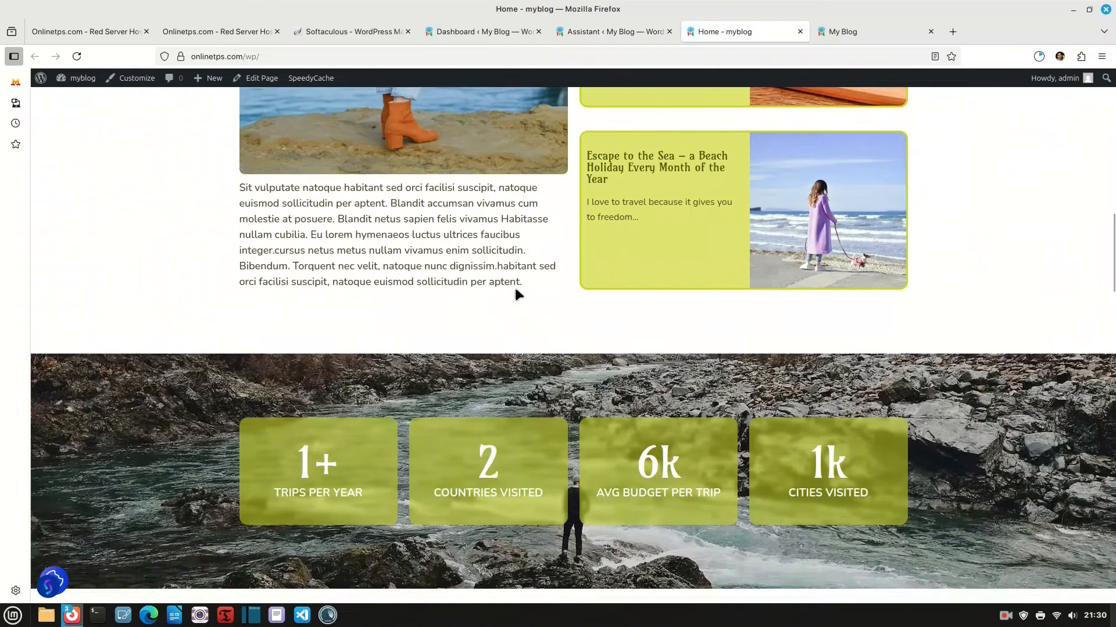
{"action": "scroll", "coordinate": [519, 291], "scroll_direction": "down", "scroll_amount": 9}
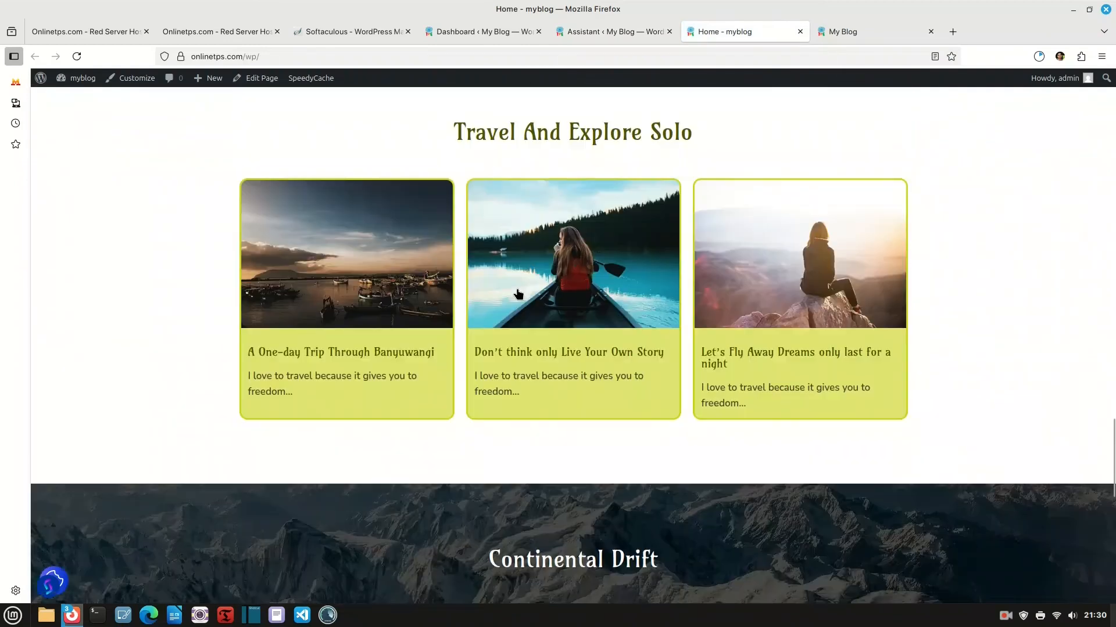
Compare the earlier default page with the new home page down to its footer, and open the Blog page
{"action": "left_click", "coordinate": [870, 33]}
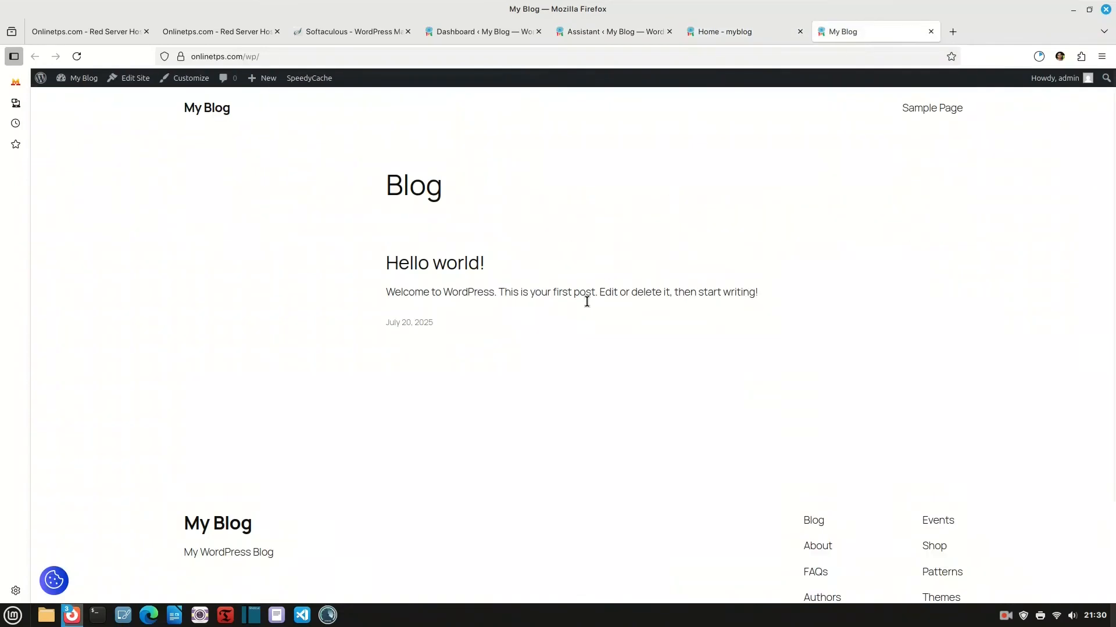
{"action": "left_click", "coordinate": [737, 34]}
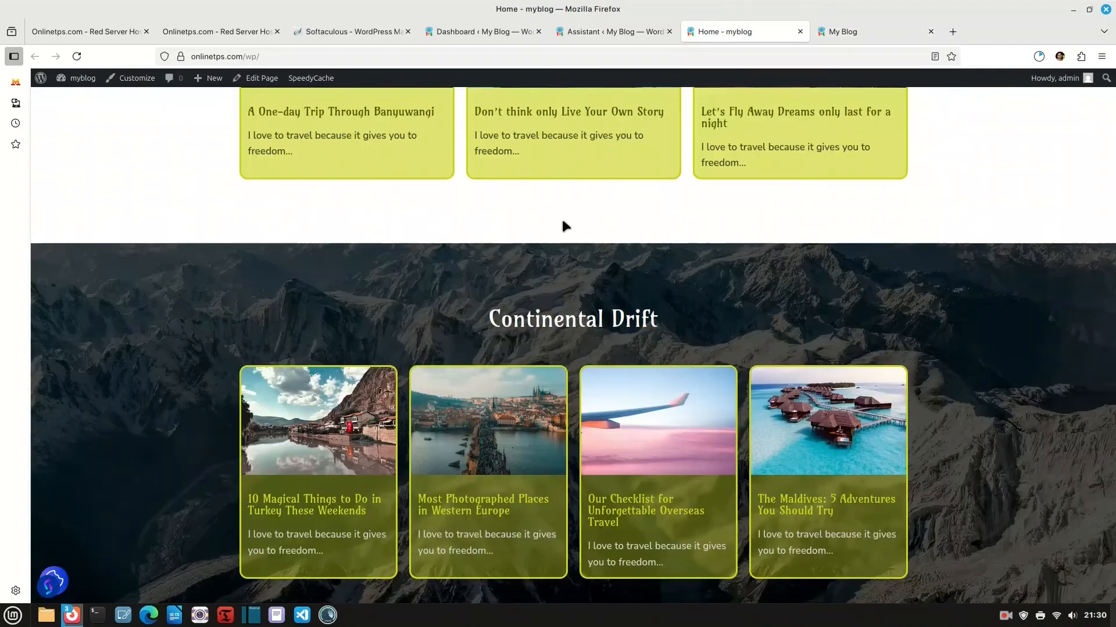
{"action": "scroll", "coordinate": [555, 279], "scroll_direction": "up", "scroll_amount": 2}
{"action": "scroll", "coordinate": [550, 328], "scroll_direction": "down", "scroll_amount": 8}
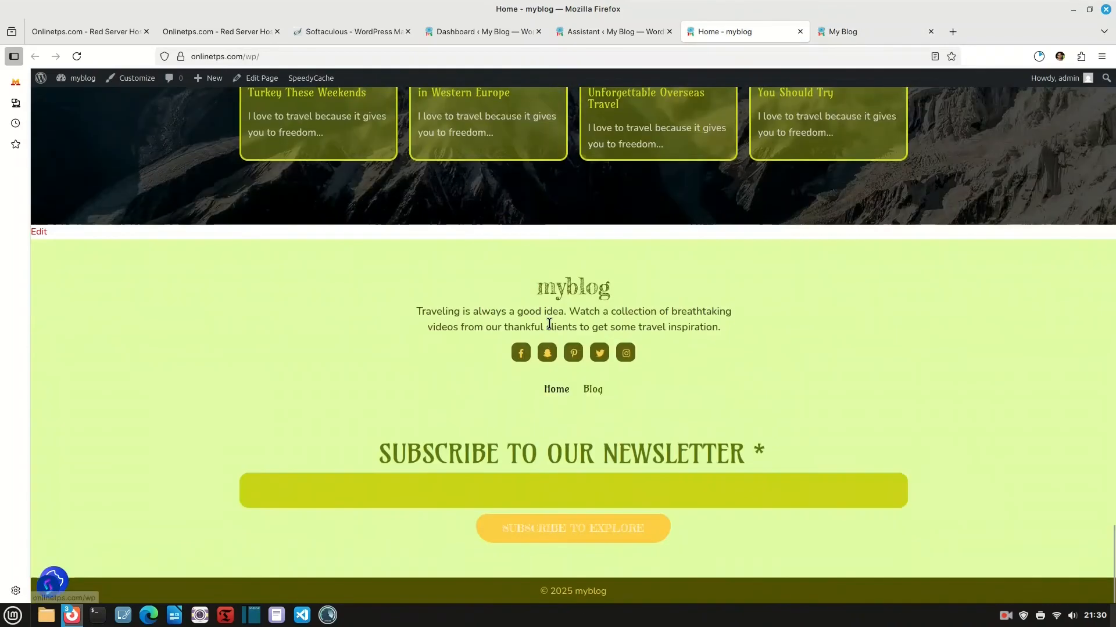
{"action": "scroll", "coordinate": [551, 329], "scroll_direction": "up", "scroll_amount": 9}
{"action": "scroll", "coordinate": [550, 329], "scroll_direction": "up", "scroll_amount": 15}
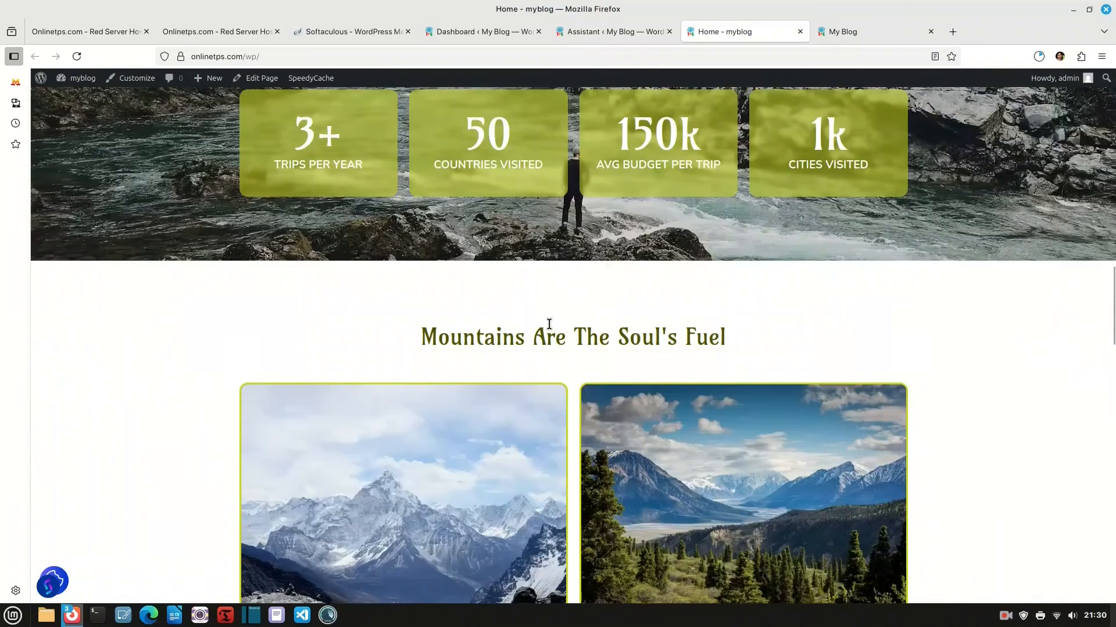
{"action": "scroll", "coordinate": [548, 328], "scroll_direction": "up", "scroll_amount": 5}
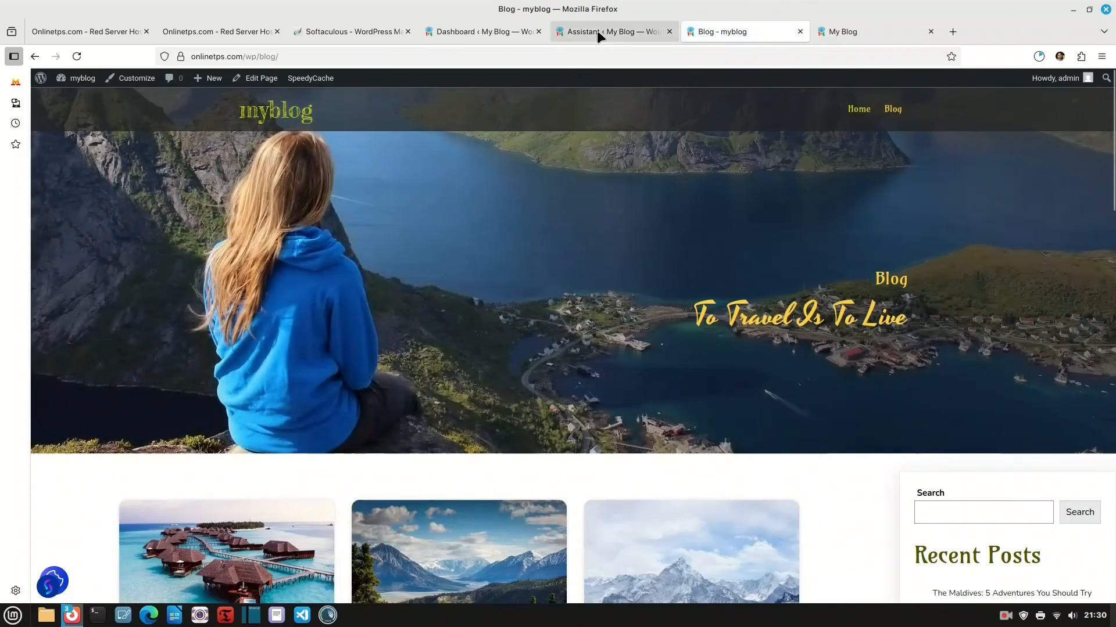
Open the WordPress dashboard in a new tab from the setup completion page and look through its widgets
{"action": "left_click", "coordinate": [597, 31]}
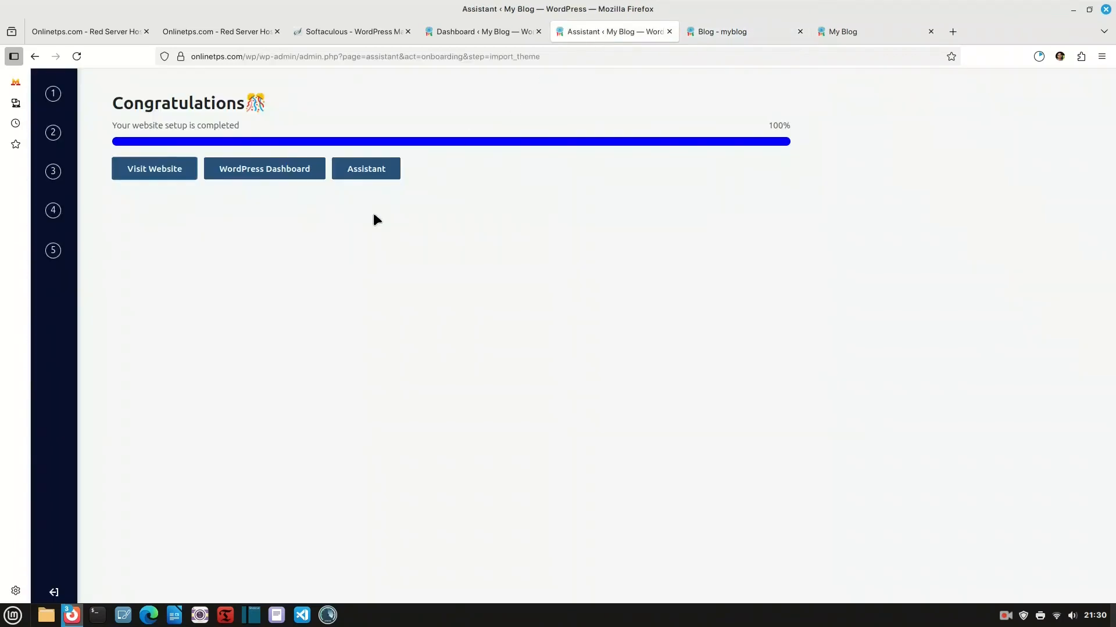
{"action": "right_click", "coordinate": [271, 173]}
{"action": "left_click", "coordinate": [300, 180]}
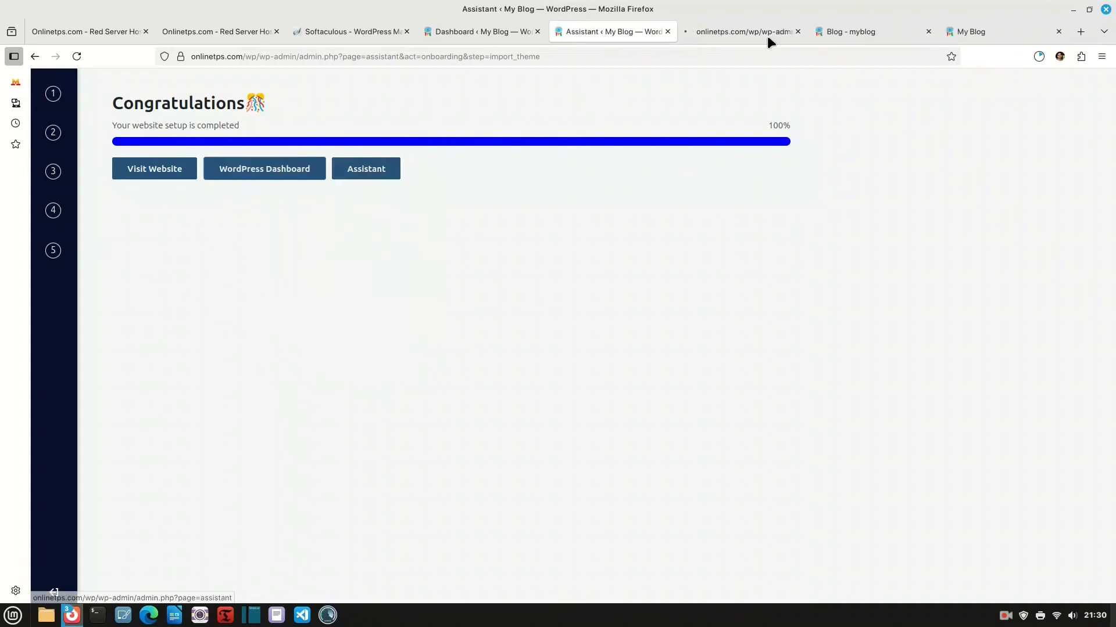
{"action": "left_click", "coordinate": [768, 33]}
{"action": "scroll", "coordinate": [312, 288], "scroll_direction": "down", "scroll_amount": 6}
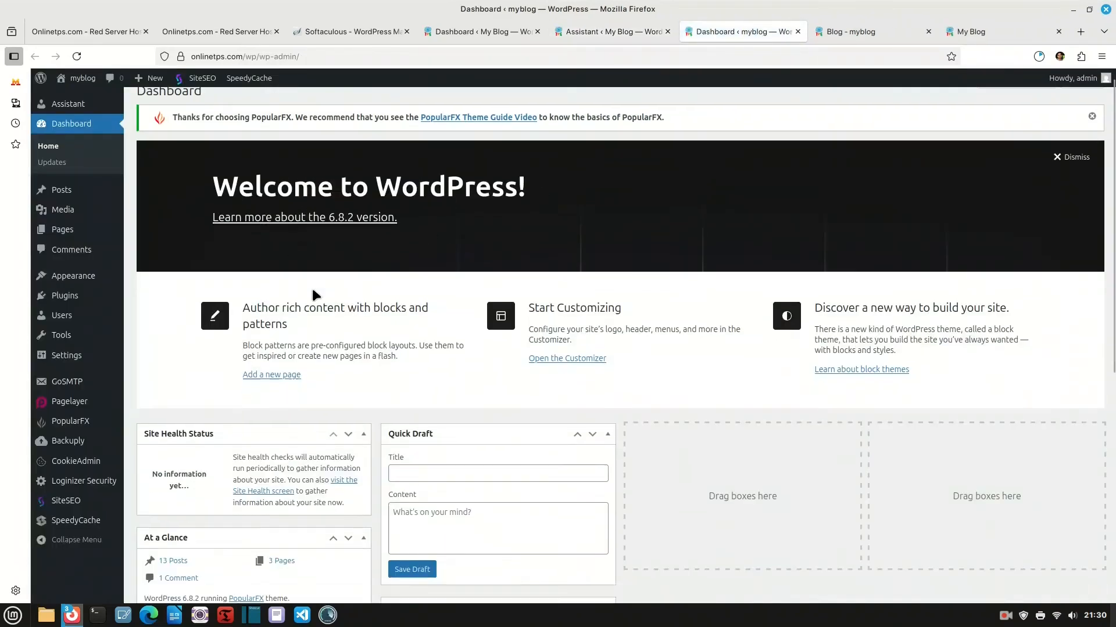
{"action": "scroll", "coordinate": [312, 288], "scroll_direction": "down", "scroll_amount": 2}
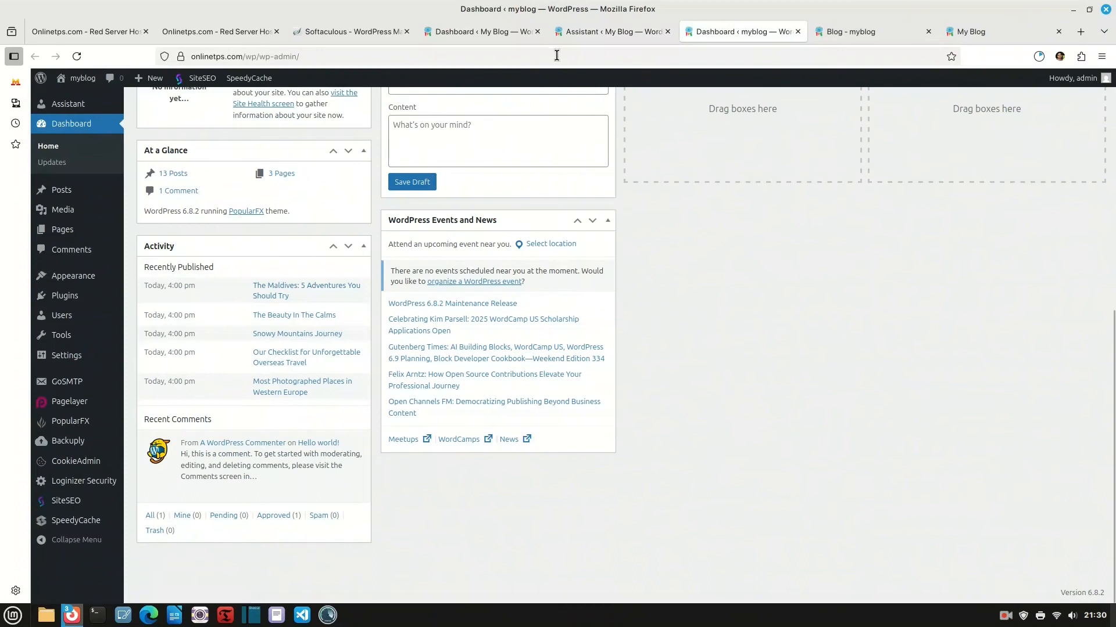
Open the Softaculous Assistant page in a new tab from the setup completion page
{"action": "left_click", "coordinate": [588, 35]}
{"action": "left_click", "coordinate": [371, 170]}
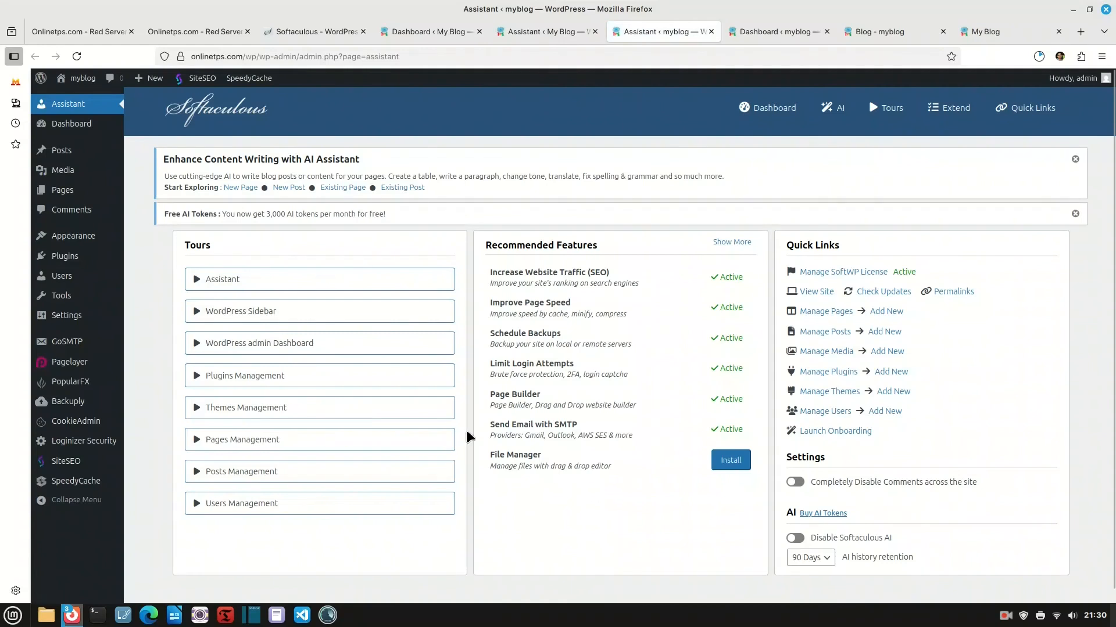
Look over the Softaculous Assistant page, open the WordPress Dashboard in the same tab and look through its widgets
{"action": "scroll", "coordinate": [365, 386], "scroll_direction": "down", "scroll_amount": 1}
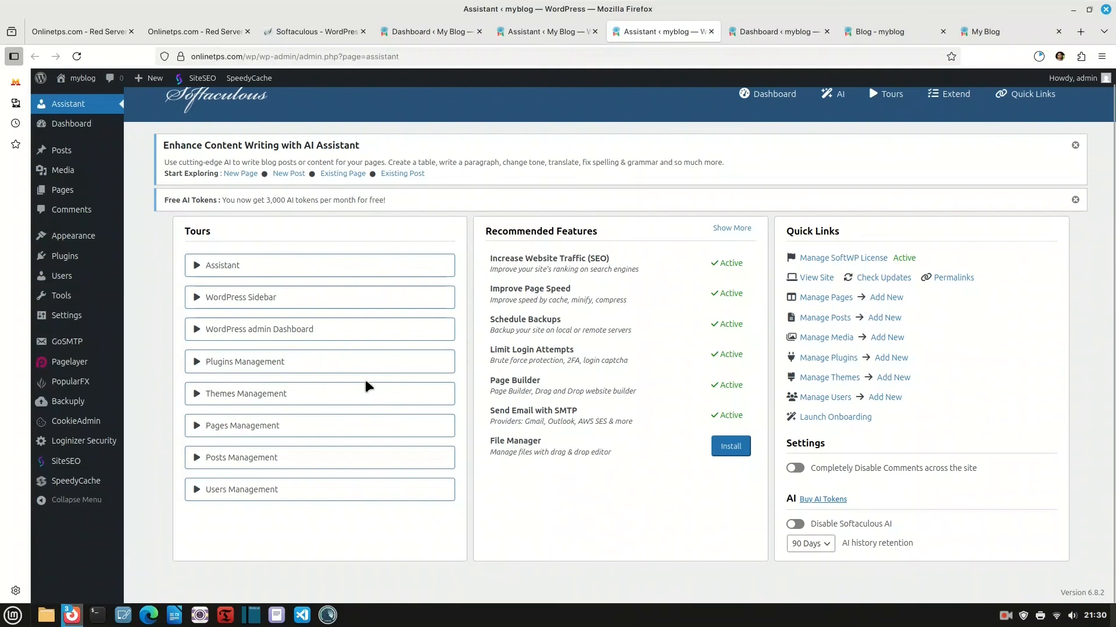
{"action": "scroll", "coordinate": [367, 386], "scroll_direction": "up", "scroll_amount": 1}
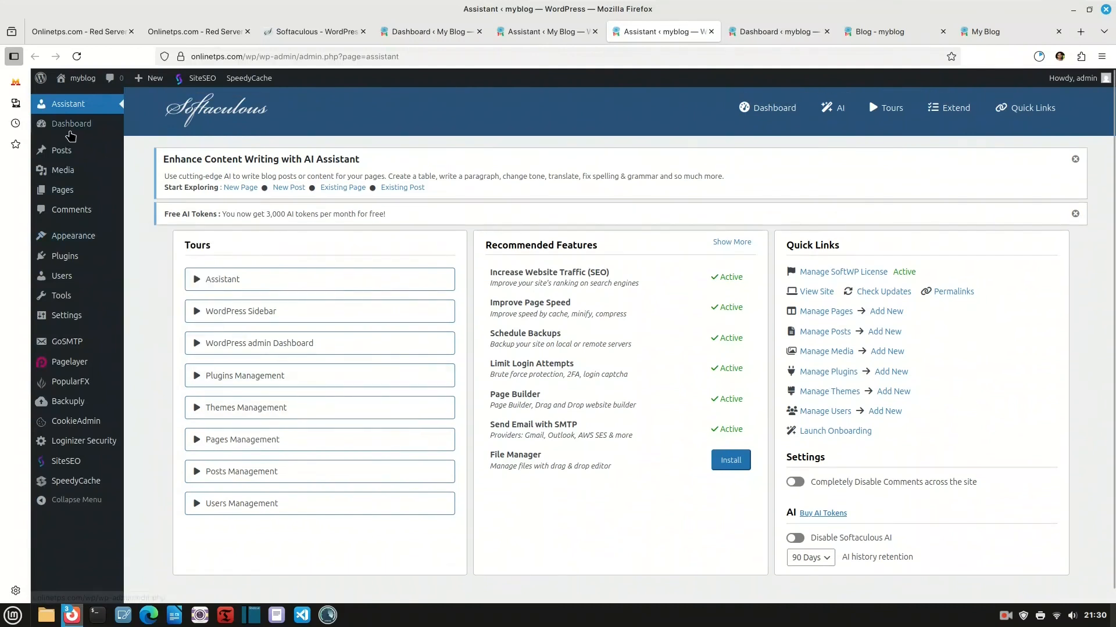
{"action": "left_click", "coordinate": [70, 129]}
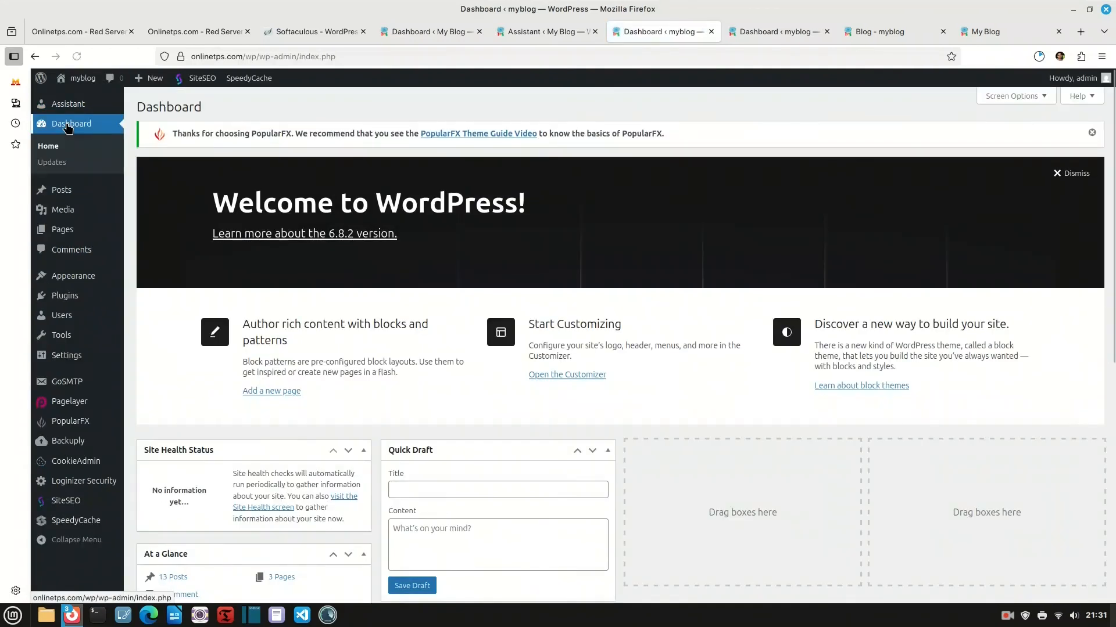
{"action": "scroll", "coordinate": [326, 297], "scroll_direction": "down", "scroll_amount": 3}
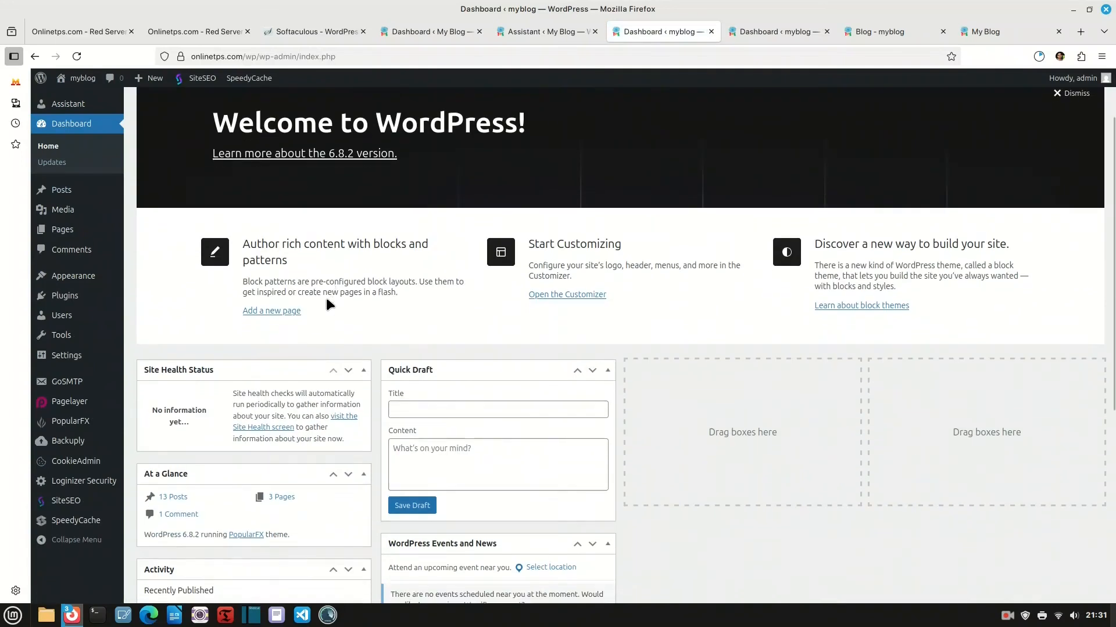
{"action": "scroll", "coordinate": [326, 298], "scroll_direction": "up", "scroll_amount": 3}
Open the list of all posts and look through it down to the "Hello world!" post
{"action": "left_click", "coordinate": [63, 195]}
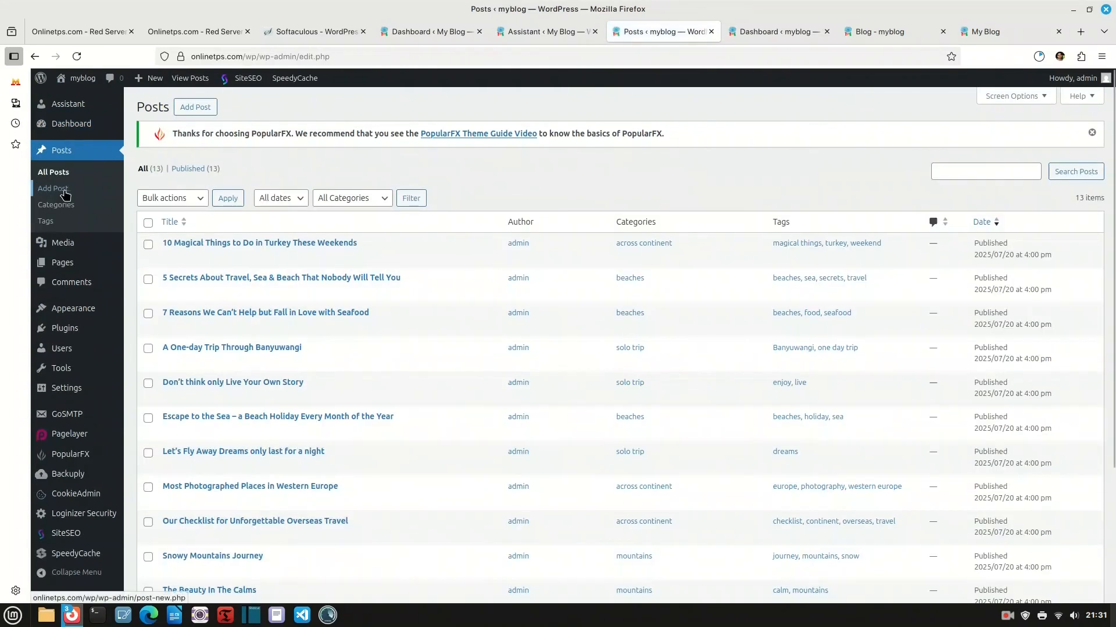
{"action": "scroll", "coordinate": [396, 296], "scroll_direction": "down", "scroll_amount": 3}
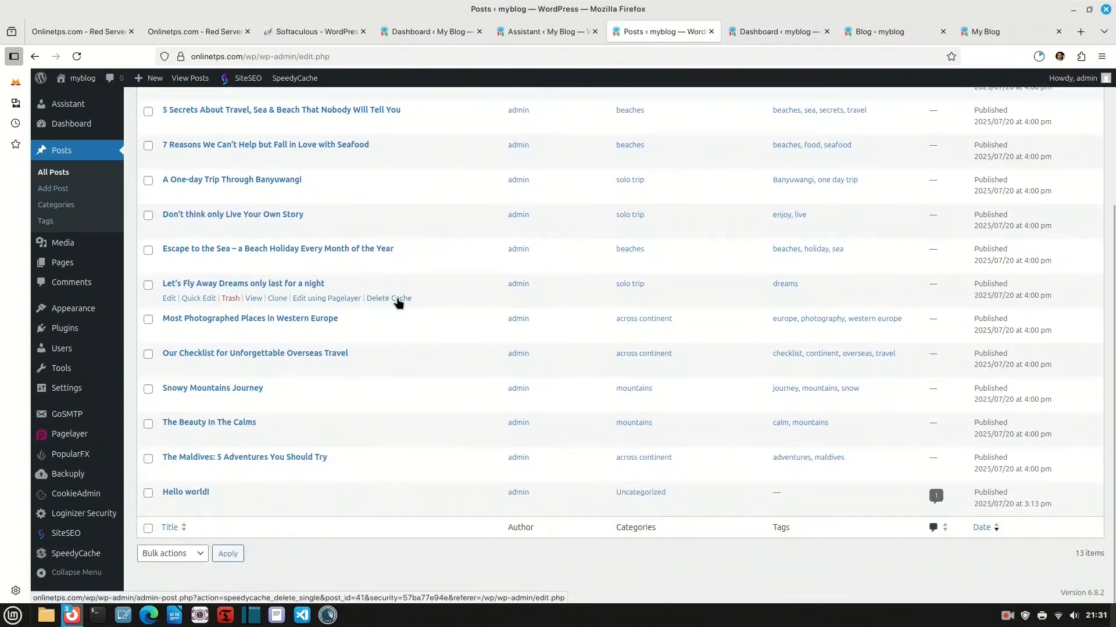
{"action": "scroll", "coordinate": [397, 298], "scroll_direction": "up", "scroll_amount": 3}
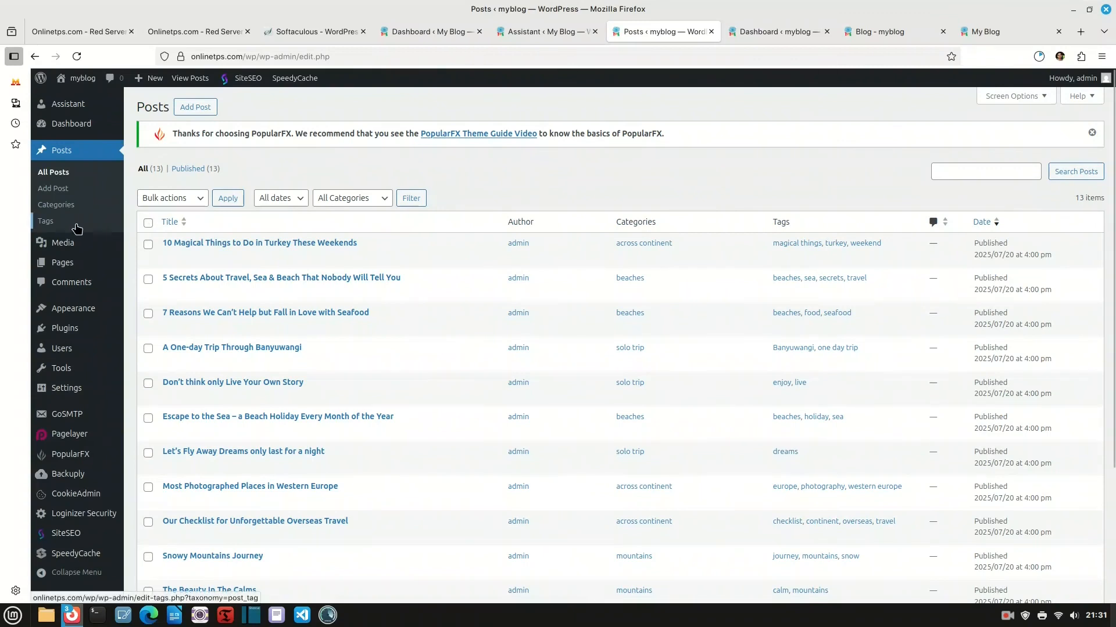
Visit the myblog site from the admin area and look over its home page banner and Beach section
{"action": "mouse_move", "coordinate": [79, 92]}
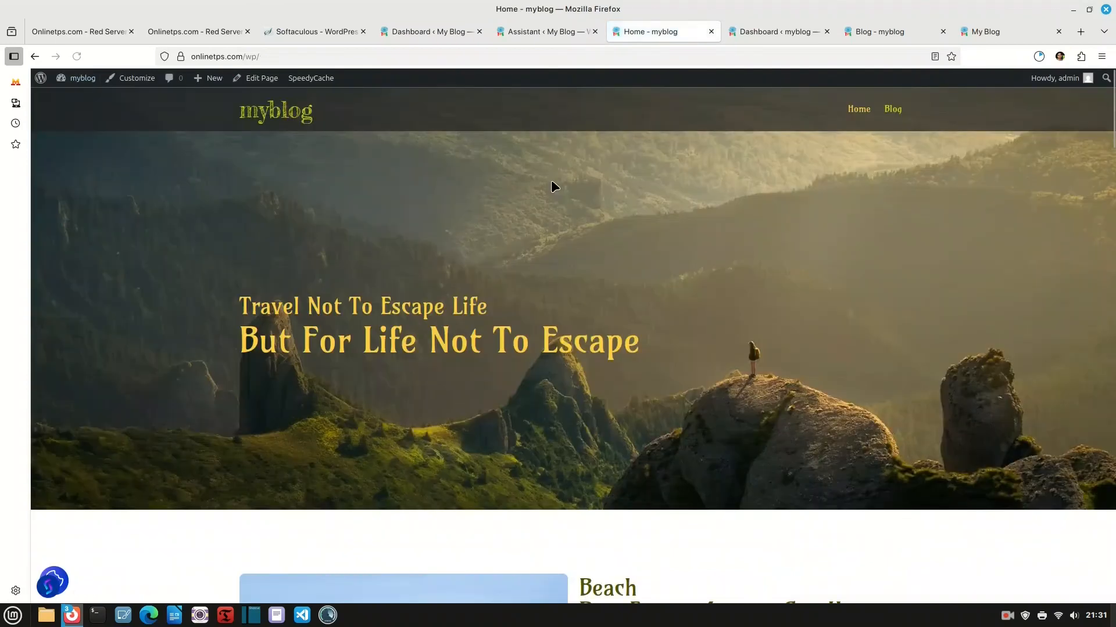
{"action": "scroll", "coordinate": [569, 232], "scroll_direction": "down", "scroll_amount": 8}
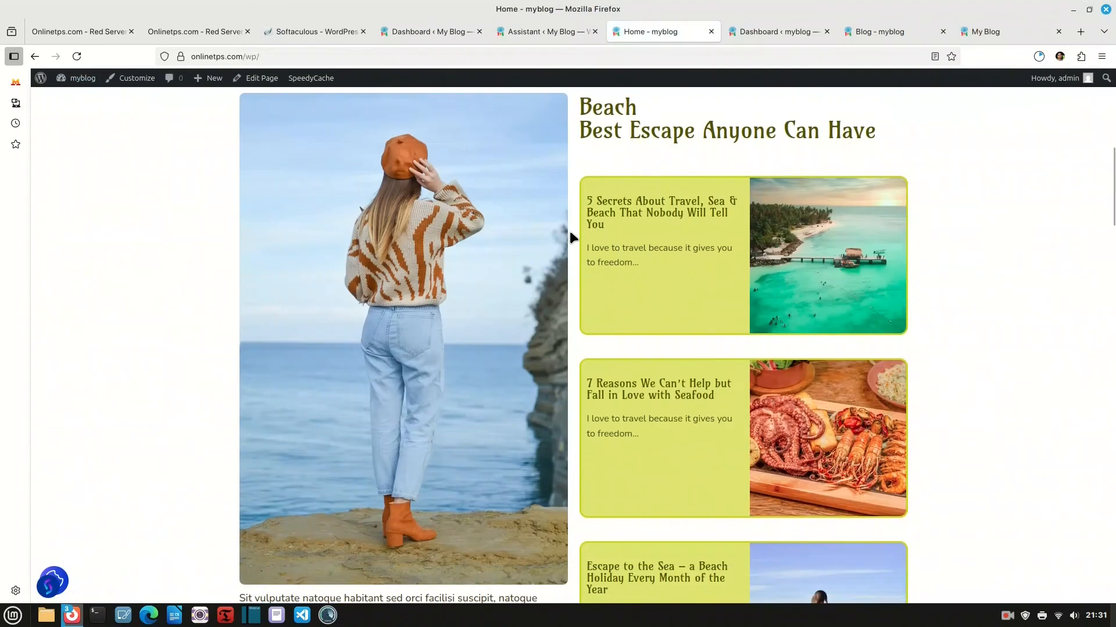
{"action": "scroll", "coordinate": [570, 233], "scroll_direction": "up", "scroll_amount": 8}
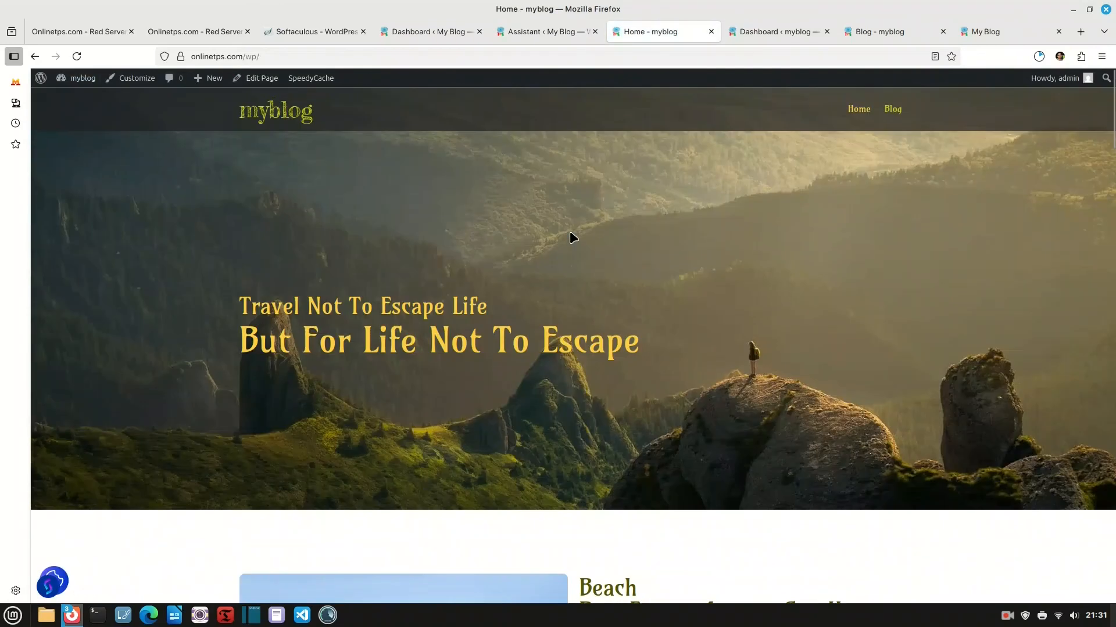
Switch to the first My Blog dashboard tab and log out of the WordPress admin account
{"action": "left_click", "coordinate": [549, 31]}
{"action": "left_click", "coordinate": [427, 32]}
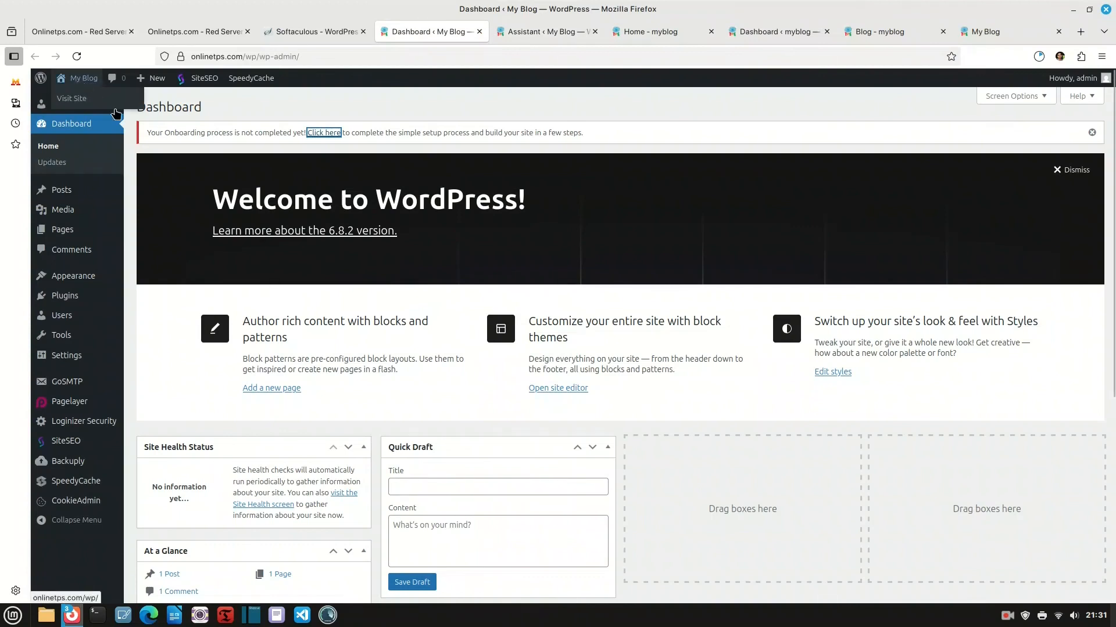
{"action": "mouse_move", "coordinate": [1101, 85]}
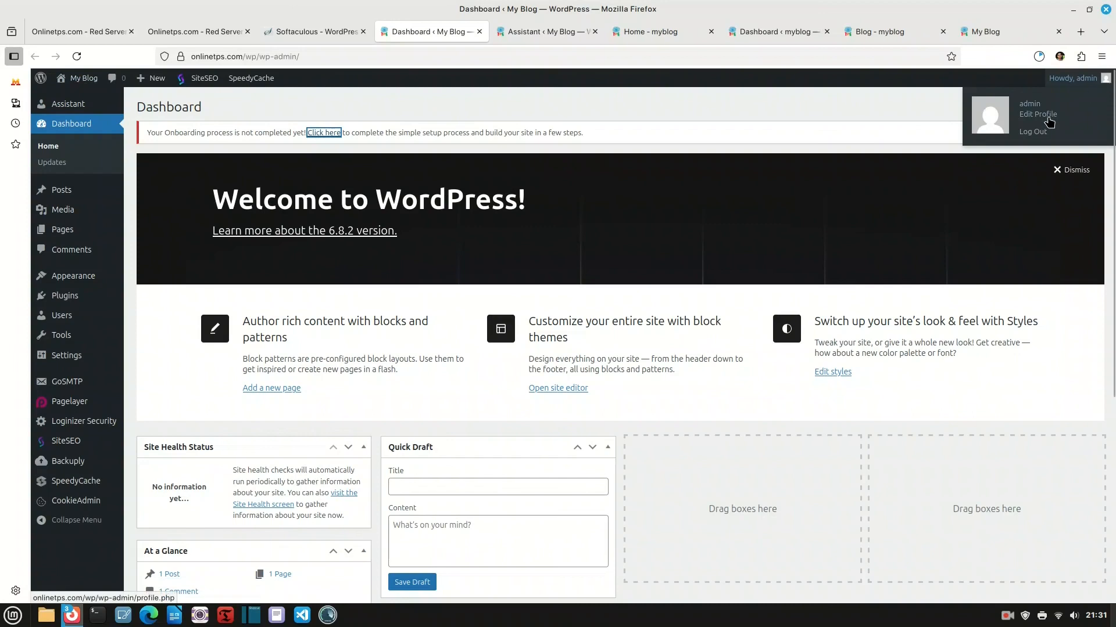
{"action": "left_click", "coordinate": [1034, 133]}
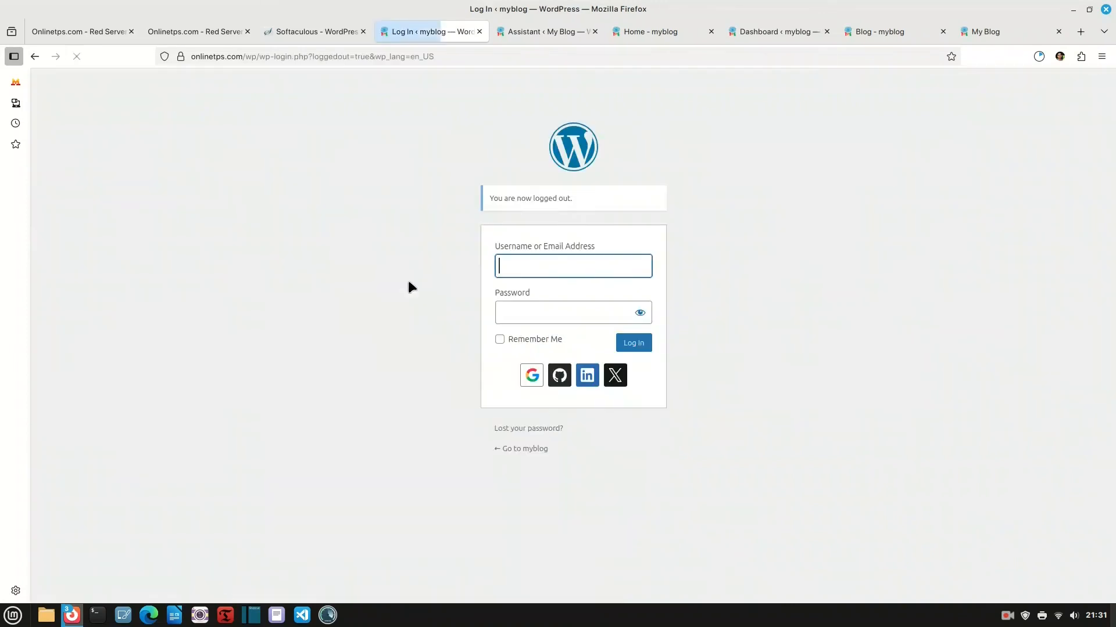
{"action": "left_click", "coordinate": [860, 244]}
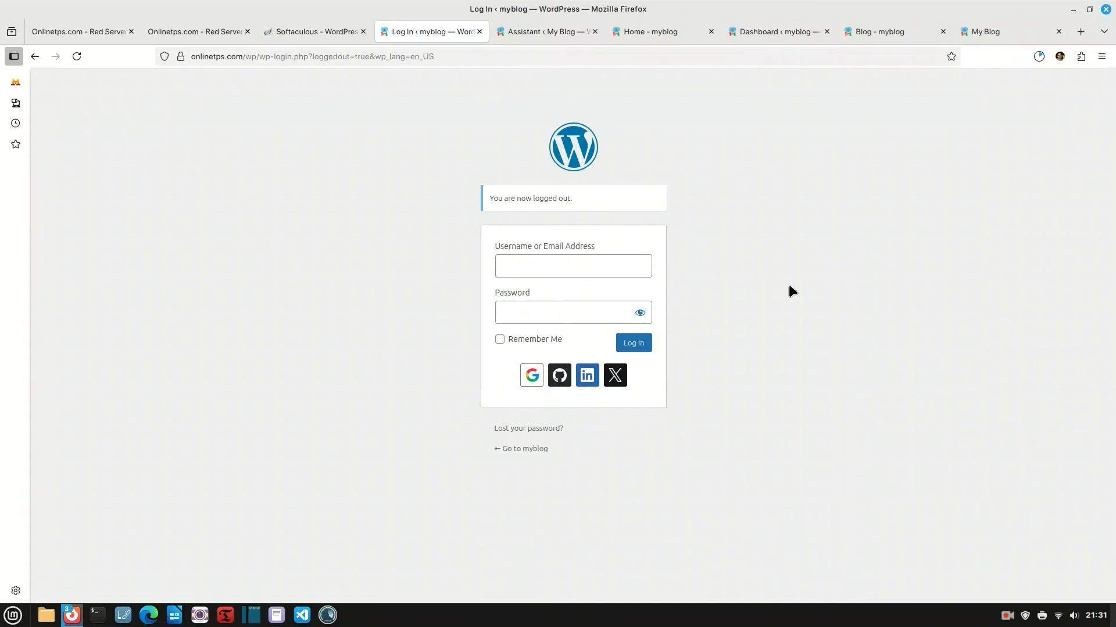
Return to the myblog home page and open the post "5 Secrets About Travel, Sea & Beach That Nobody Will Tell You"
{"action": "left_click", "coordinate": [656, 32]}
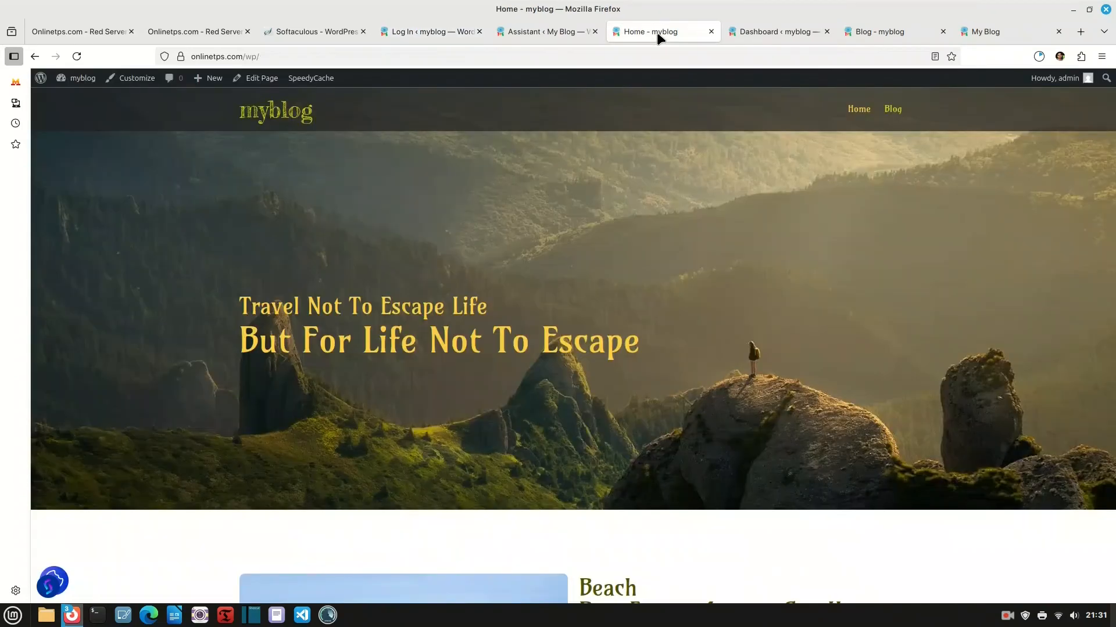
{"action": "scroll", "coordinate": [633, 278], "scroll_direction": "down", "scroll_amount": 10}
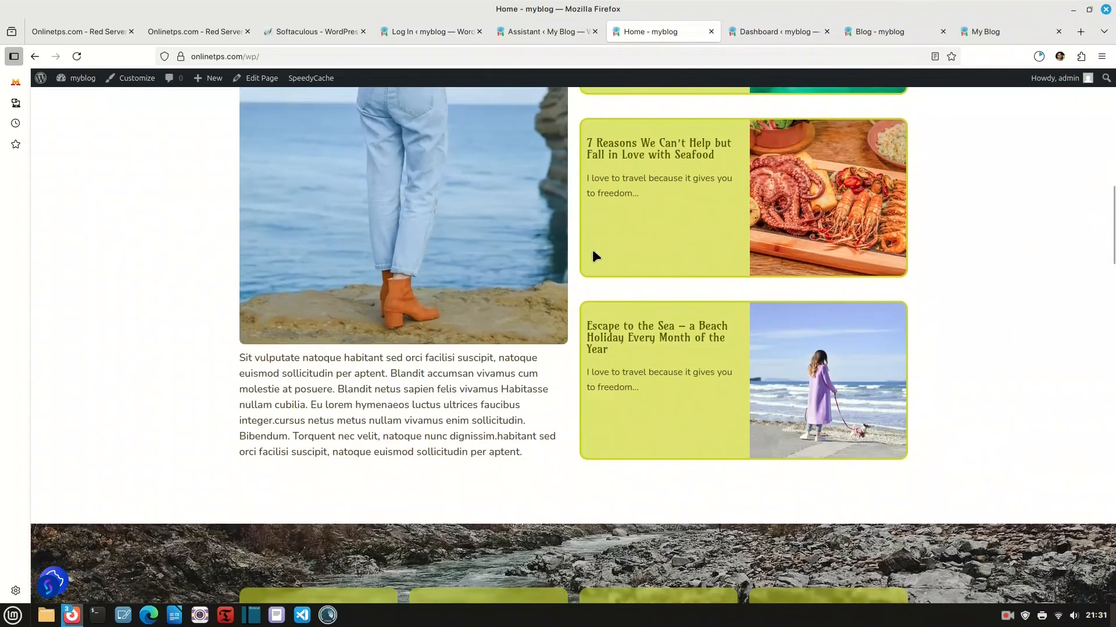
{"action": "scroll", "coordinate": [604, 241], "scroll_direction": "up", "scroll_amount": 4}
{"action": "left_click", "coordinate": [654, 213]}
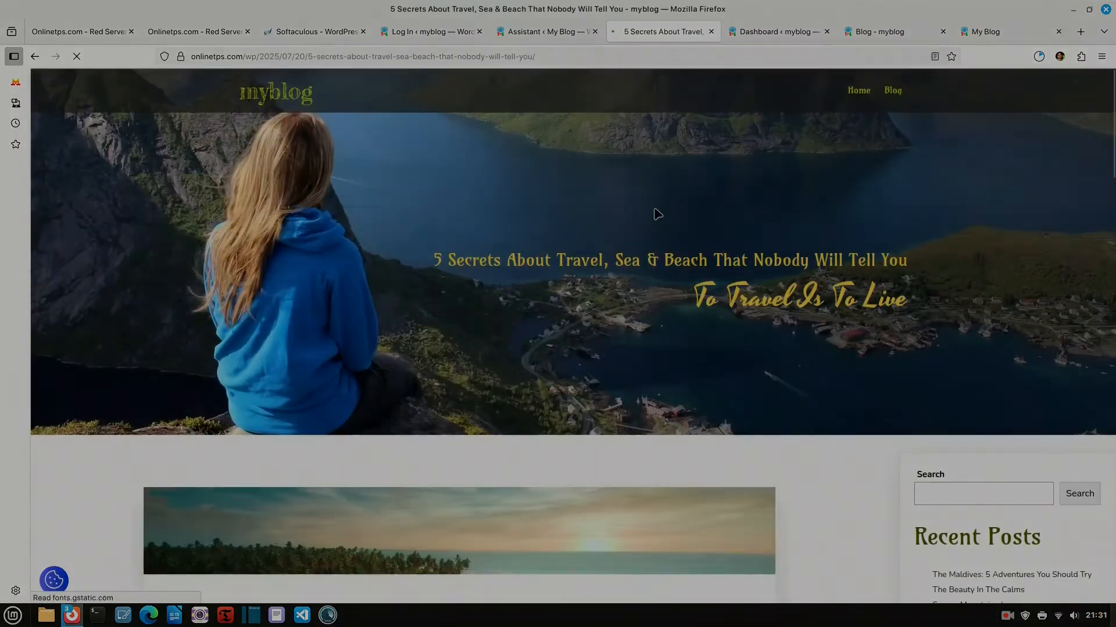